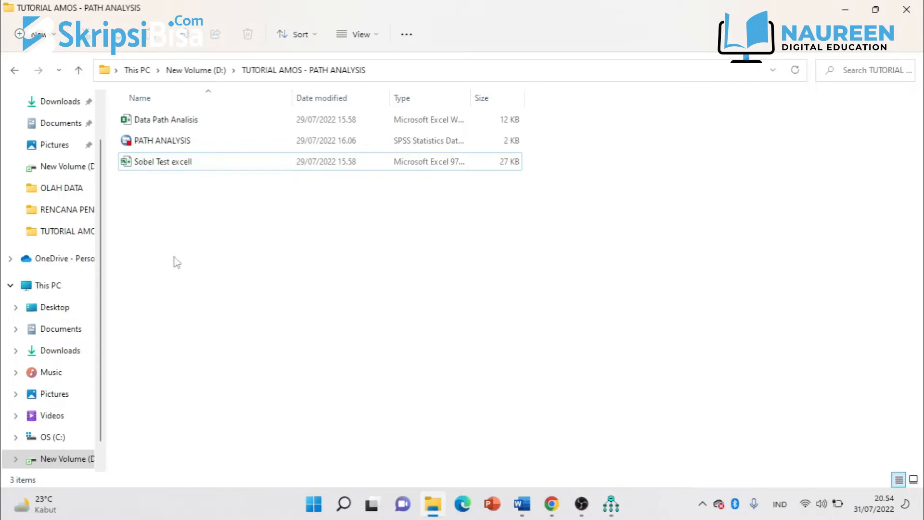
- Review the X1, X2, M and Y columns in the Data Path Analisis workbook and the path model diagram in Word
{"action": "double_click", "coordinate": [182, 121]}
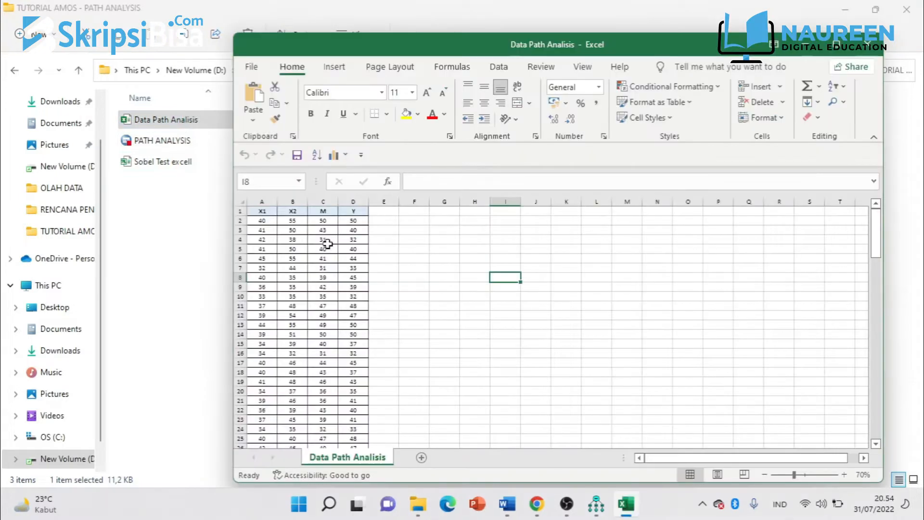
{"action": "left_click_drag", "start_coordinate": [262, 201], "coordinate": [291, 201]}
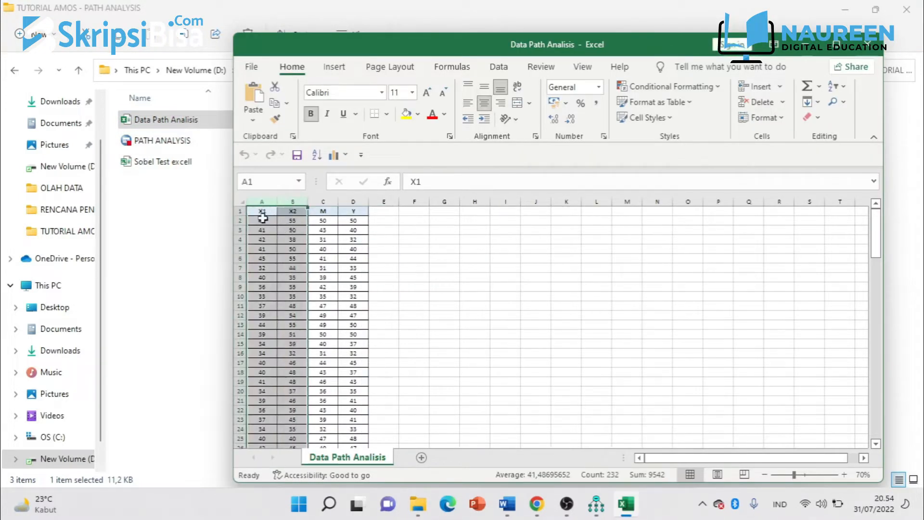
{"action": "left_click", "coordinate": [324, 202]}
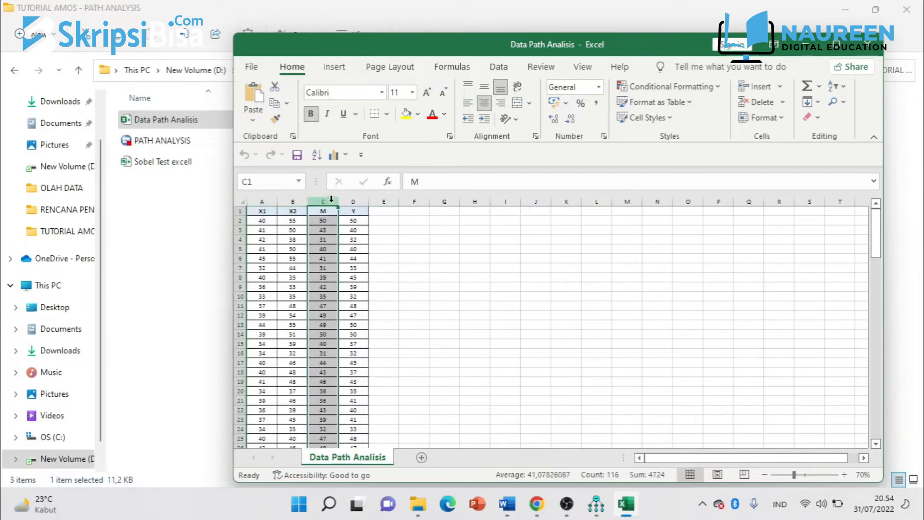
{"action": "left_click", "coordinate": [355, 202]}
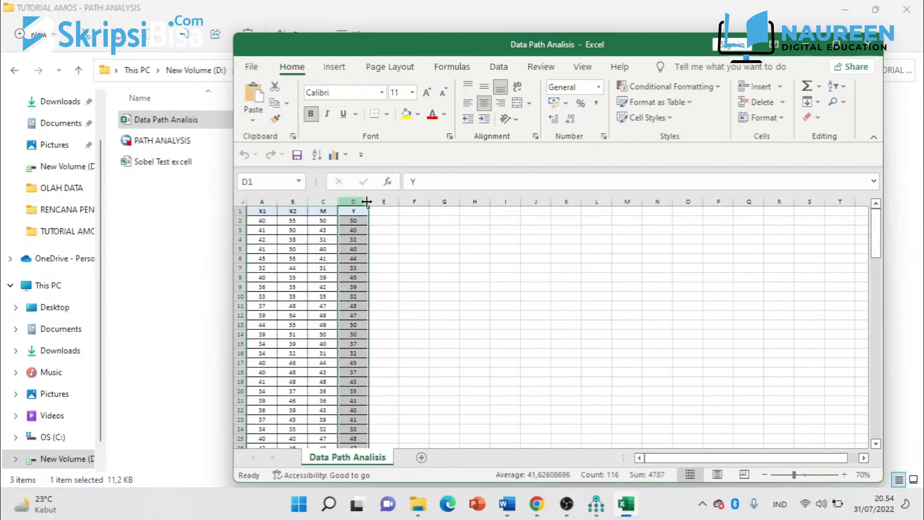
{"action": "left_click", "coordinate": [814, 44]}
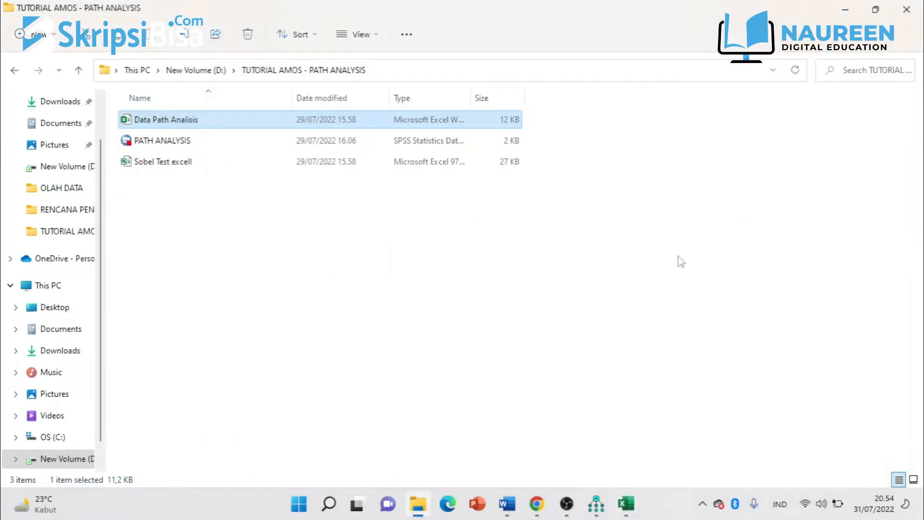
{"action": "mouse_move", "coordinate": [539, 513]}
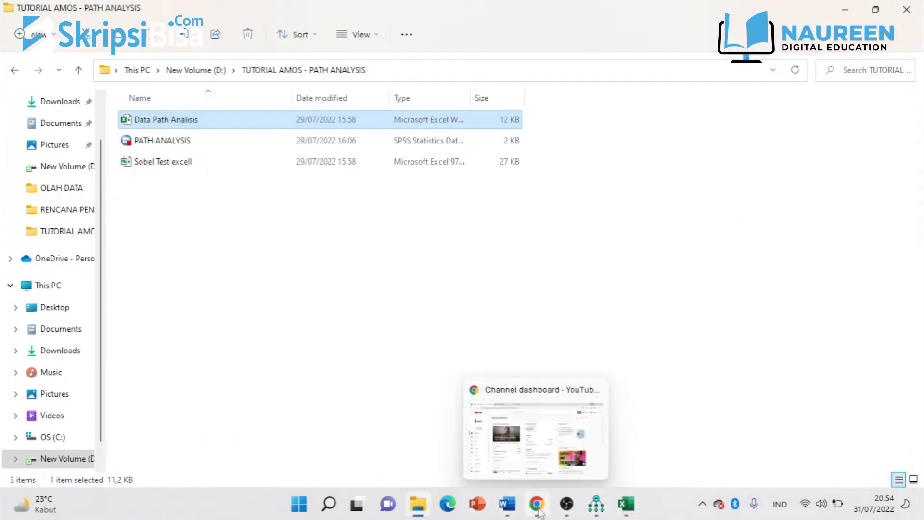
{"action": "left_click", "coordinate": [511, 468]}
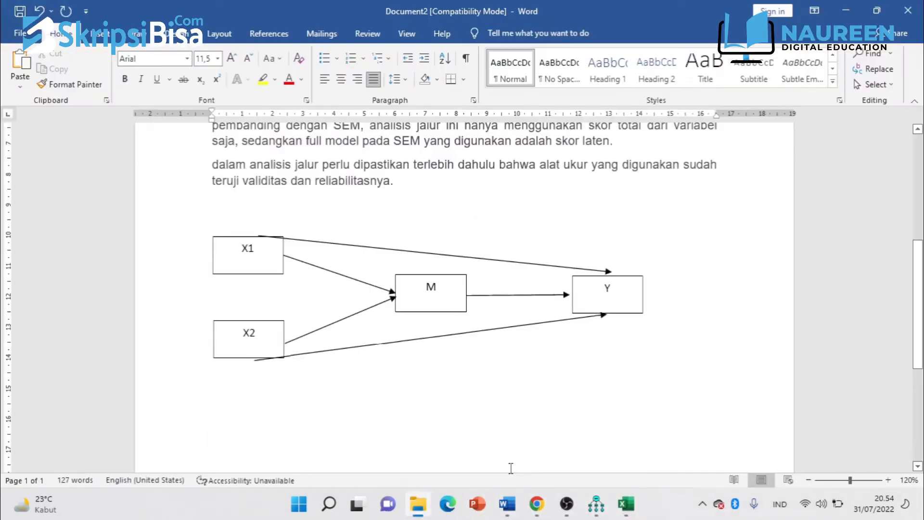
- In Amos, draw an observed-variable rectangle and duplicate it below and twice to the right, matching the Word diagram's four-variable layout
{"action": "mouse_move", "coordinate": [597, 511]}
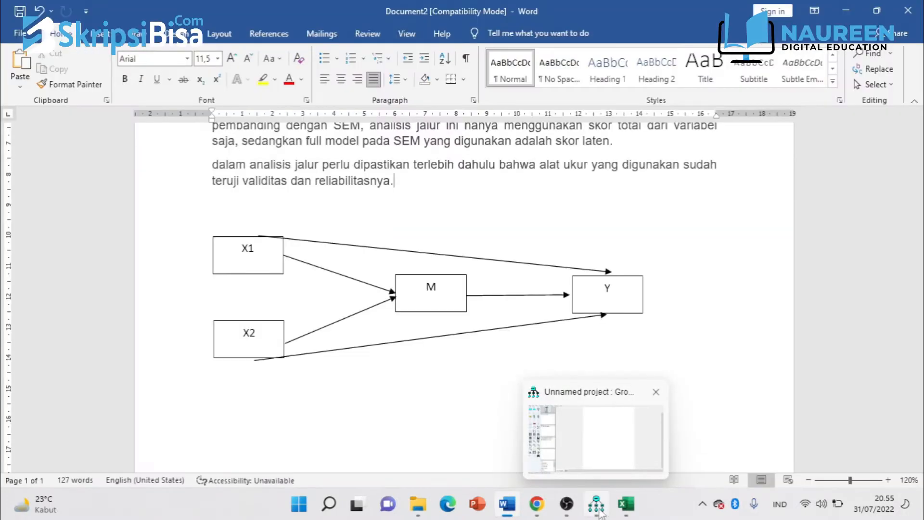
{"action": "left_click", "coordinate": [598, 444]}
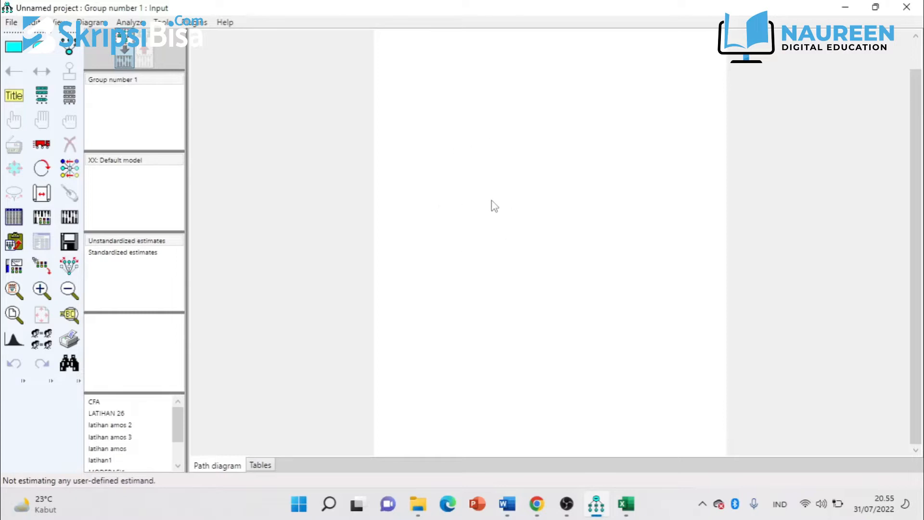
{"action": "left_click", "coordinate": [11, 54]}
{"action": "left_click_drag", "start_coordinate": [412, 134], "coordinate": [481, 166]}
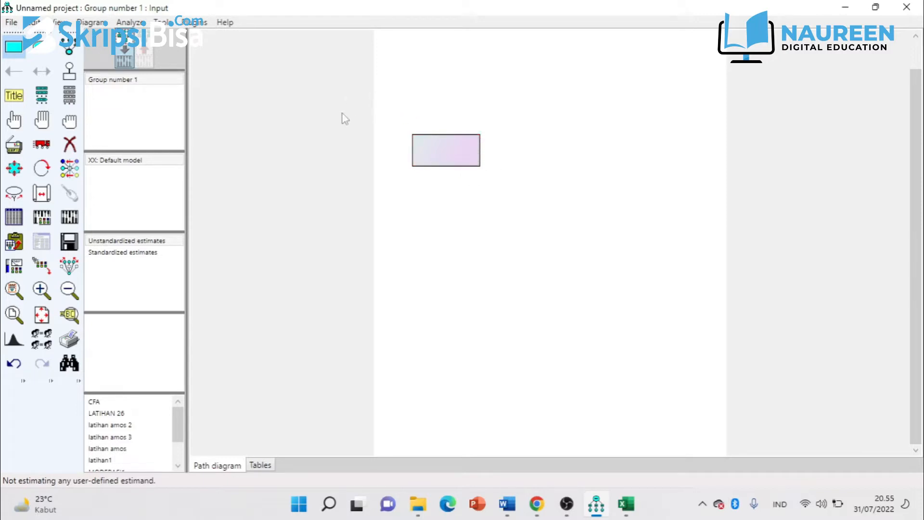
{"action": "left_click", "coordinate": [16, 153]}
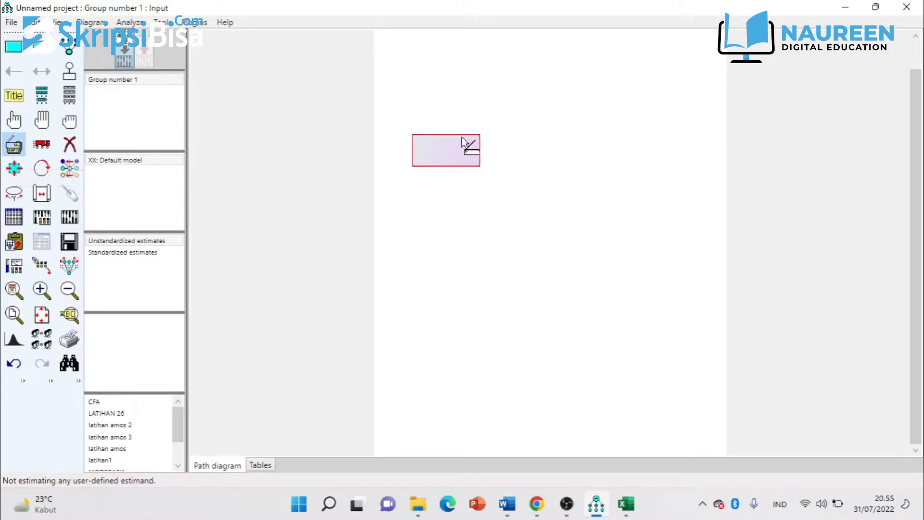
{"action": "left_click_drag", "start_coordinate": [451, 144], "coordinate": [450, 229]}
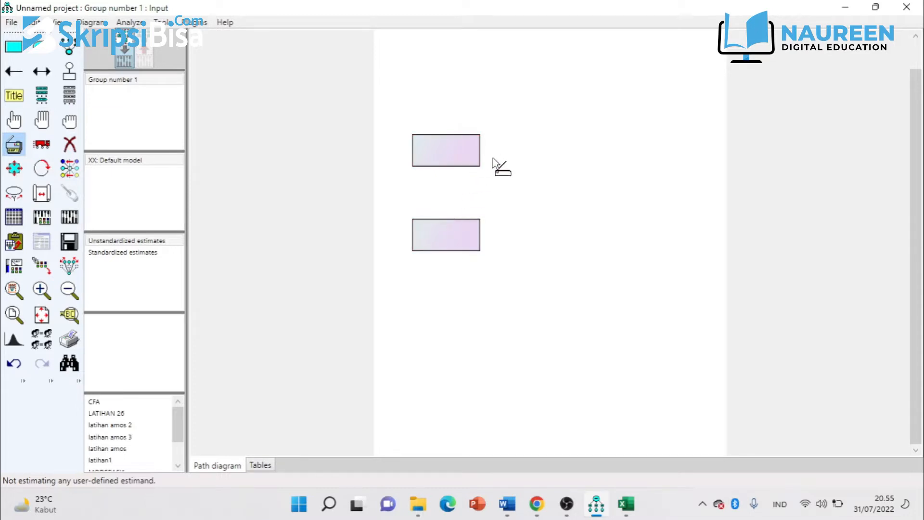
{"action": "left_click_drag", "start_coordinate": [438, 232], "coordinate": [655, 196]}
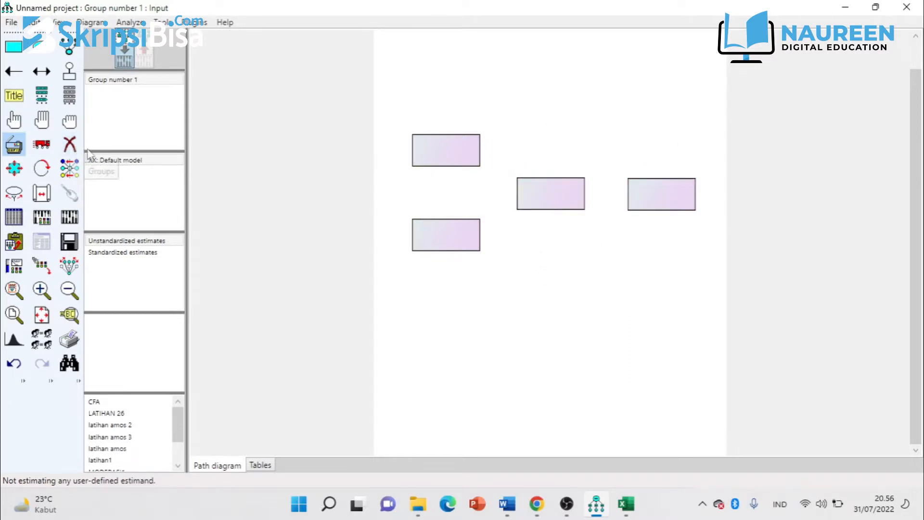
- Draw single-headed paths from both stacked rectangles to the middle and rightmost ones, and from the middle one to the rightmost one
{"action": "left_click", "coordinate": [13, 77]}
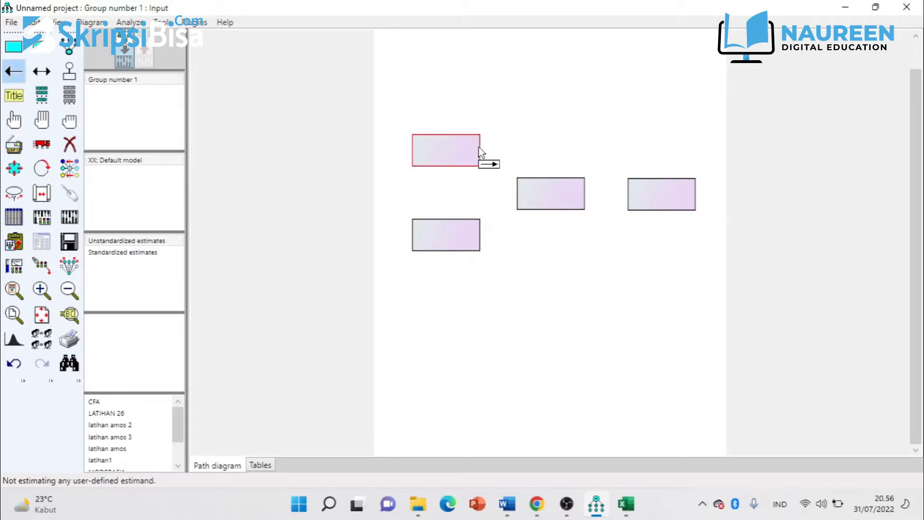
{"action": "left_click_drag", "start_coordinate": [496, 148], "coordinate": [562, 181]}
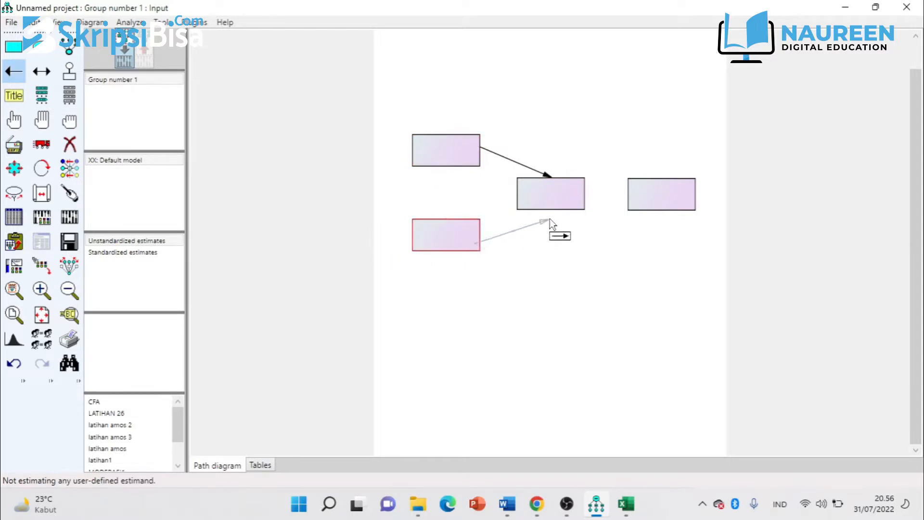
{"action": "left_click_drag", "start_coordinate": [555, 215], "coordinate": [636, 194]}
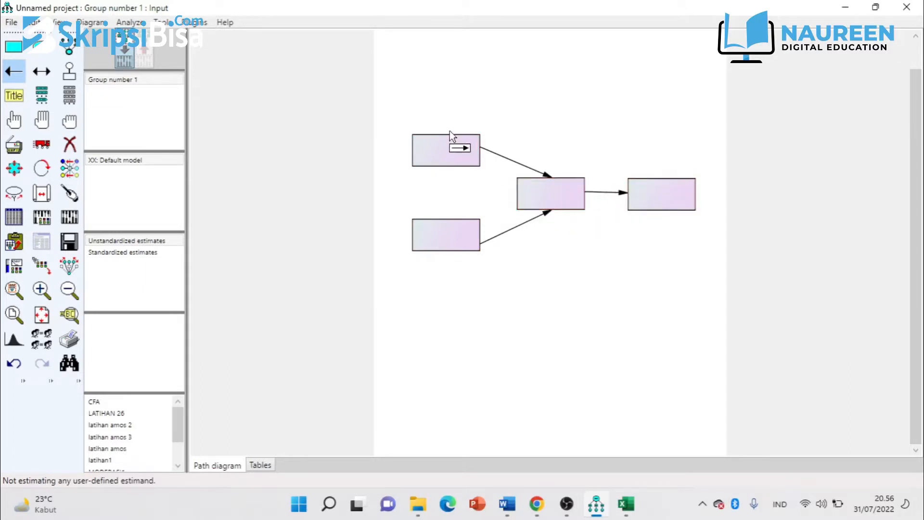
{"action": "mouse_move", "coordinate": [449, 134]}
{"action": "left_mouse_down"}
{"action": "mouse_move", "coordinate": [480, 145]}
{"action": "mouse_move", "coordinate": [573, 143]}
{"action": "mouse_move", "coordinate": [671, 192]}
{"action": "left_mouse_up"}
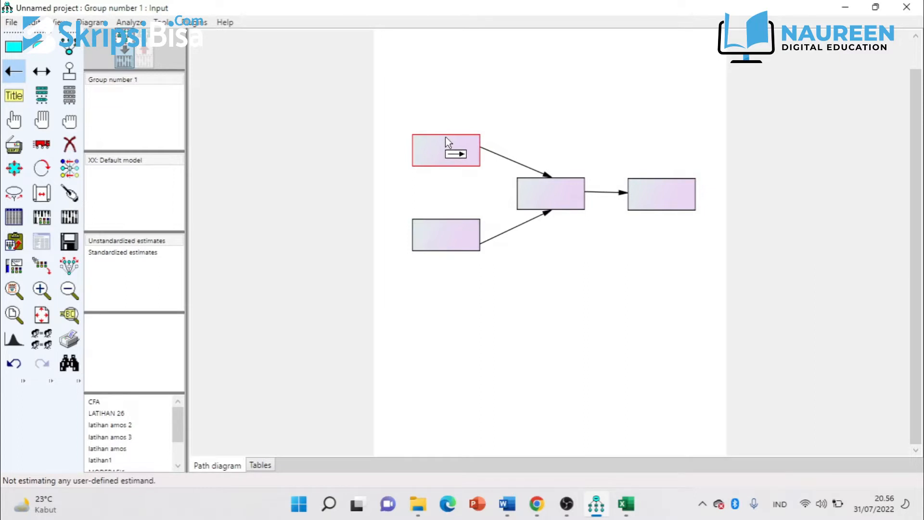
{"action": "mouse_move", "coordinate": [448, 136]}
{"action": "left_mouse_down"}
{"action": "mouse_move", "coordinate": [635, 160]}
{"action": "mouse_move", "coordinate": [671, 183]}
{"action": "left_mouse_up"}
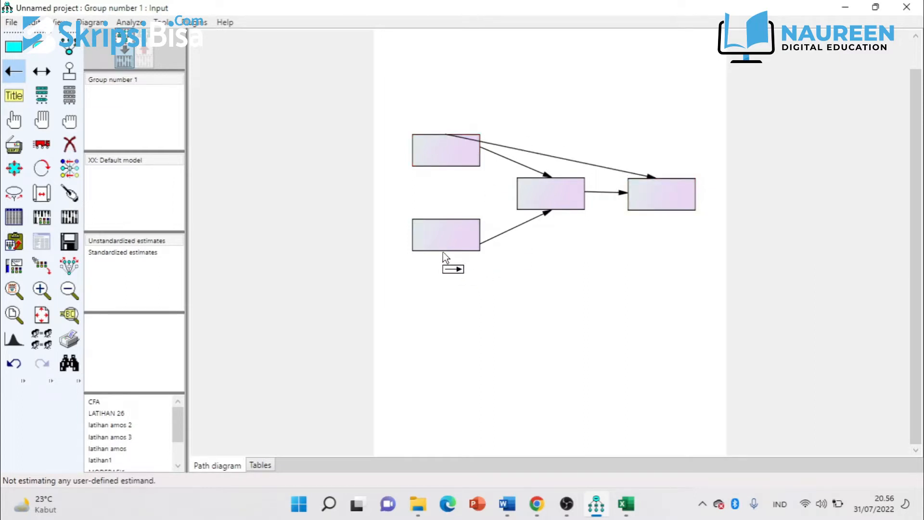
{"action": "left_click_drag", "start_coordinate": [444, 250], "coordinate": [675, 215]}
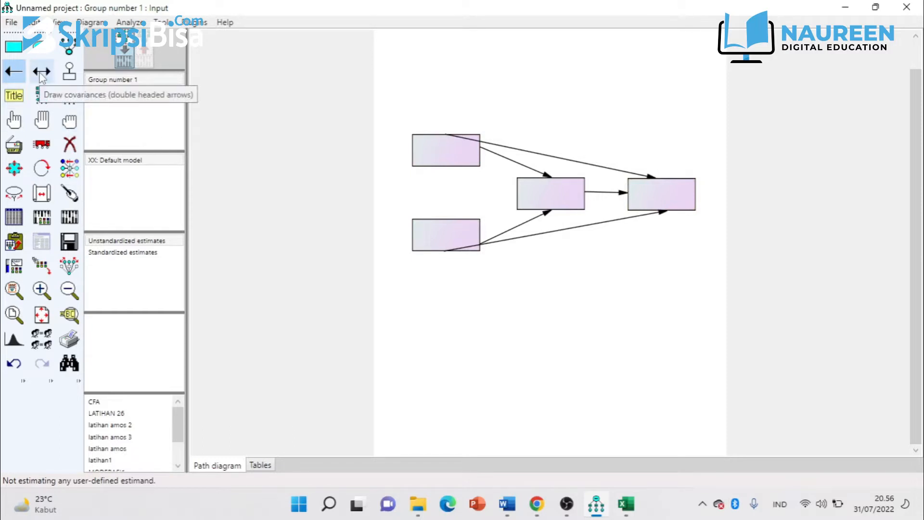
- Link the two stacked rectangles with a covariance and add a unique variable to both the middle and rightmost rectangles
{"action": "left_click", "coordinate": [41, 73]}
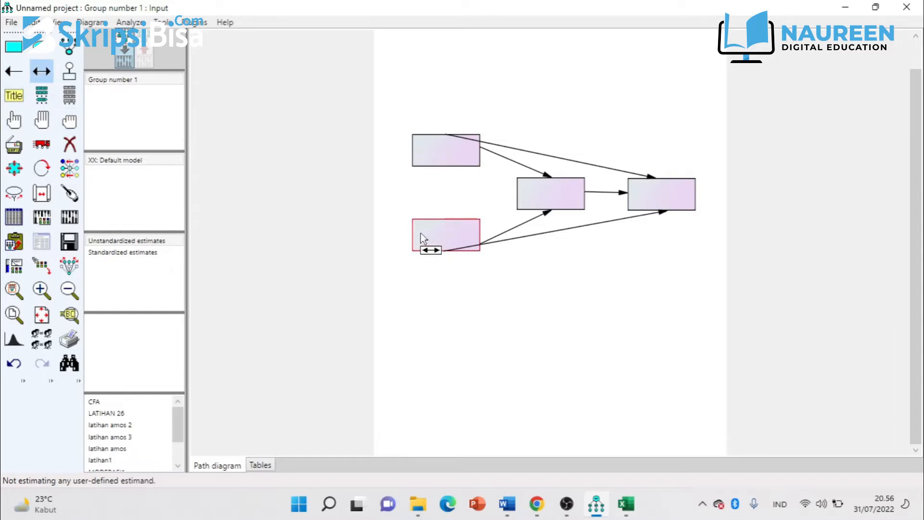
{"action": "left_click_drag", "start_coordinate": [416, 233], "coordinate": [420, 153]}
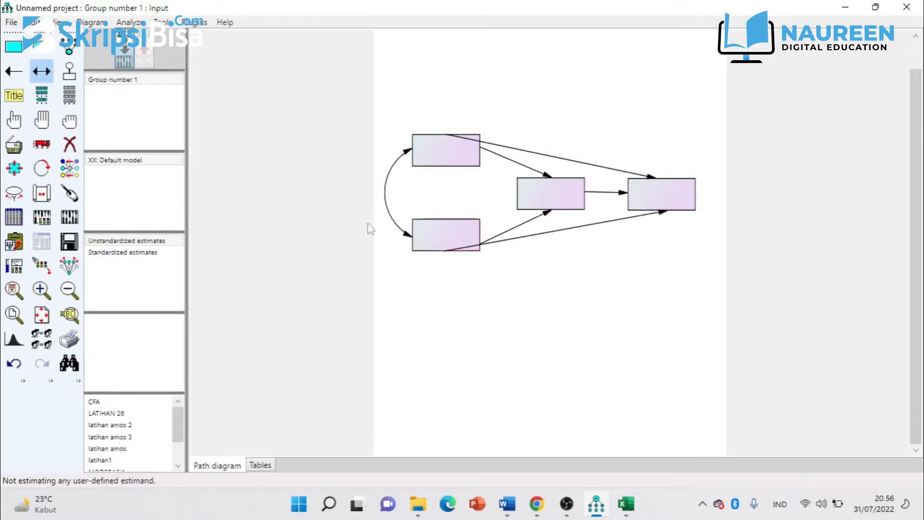
{"action": "left_click", "coordinate": [70, 72]}
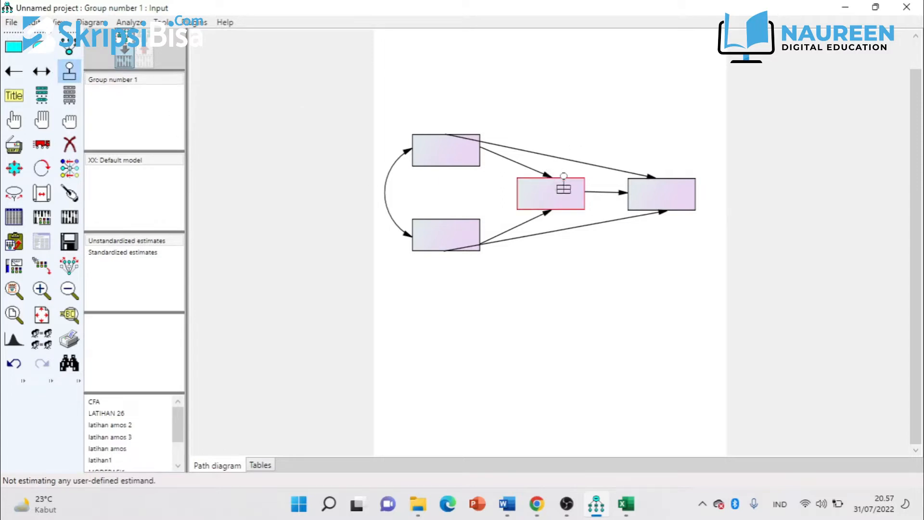
{"action": "left_click", "coordinate": [564, 188]}
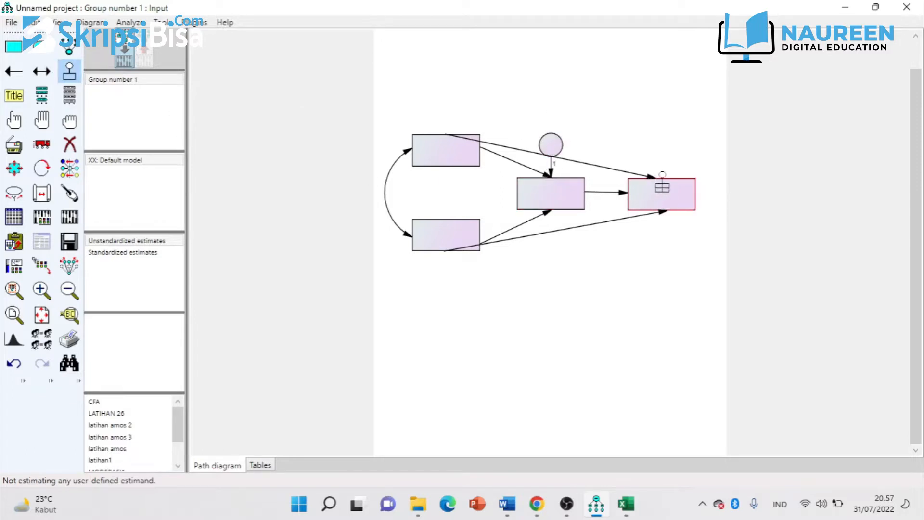
{"action": "left_click", "coordinate": [663, 187]}
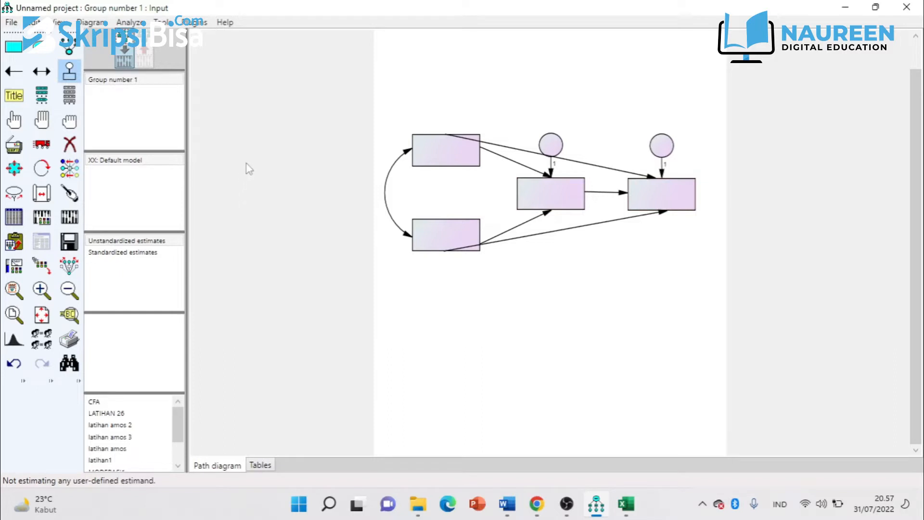
- Browse for Group number 1's data file in the TUTORIAL AMOS - PATH ANALYSIS folder on New Volume (D:)
{"action": "left_click", "coordinate": [14, 221]}
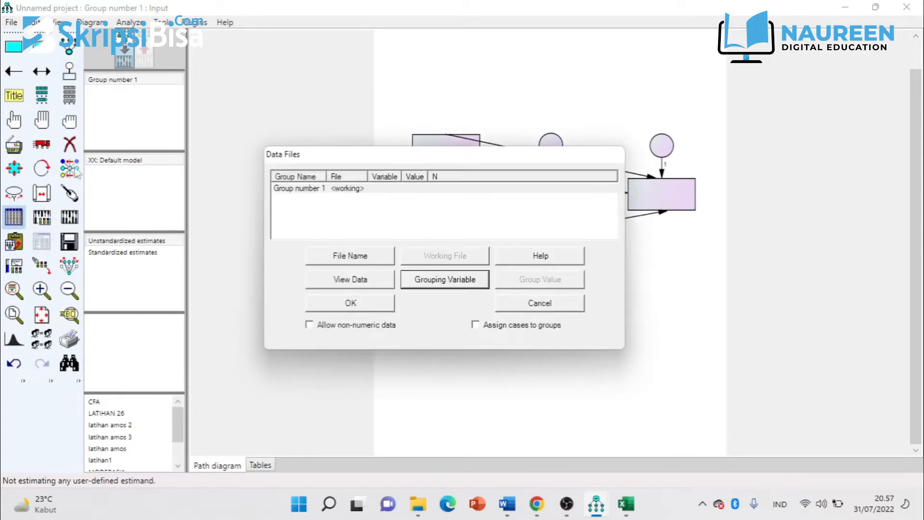
{"action": "left_click", "coordinate": [340, 263]}
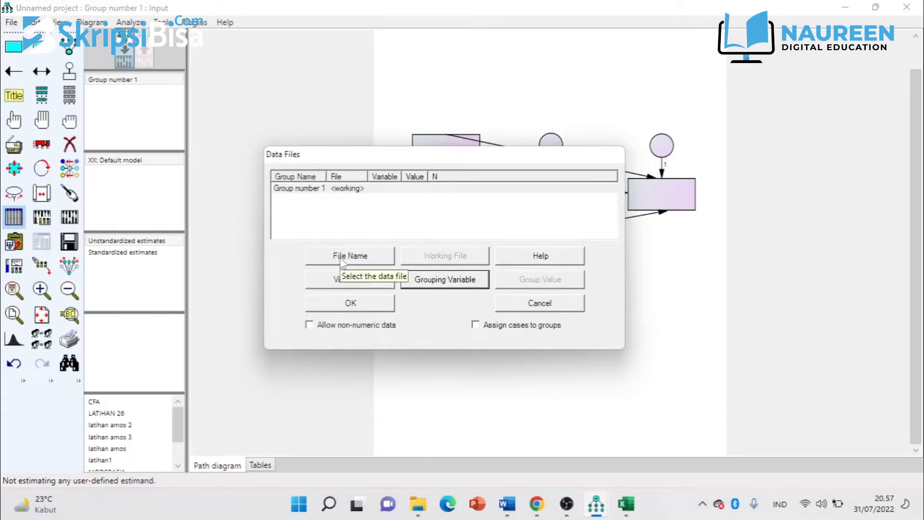
{"action": "left_click", "coordinate": [341, 263]}
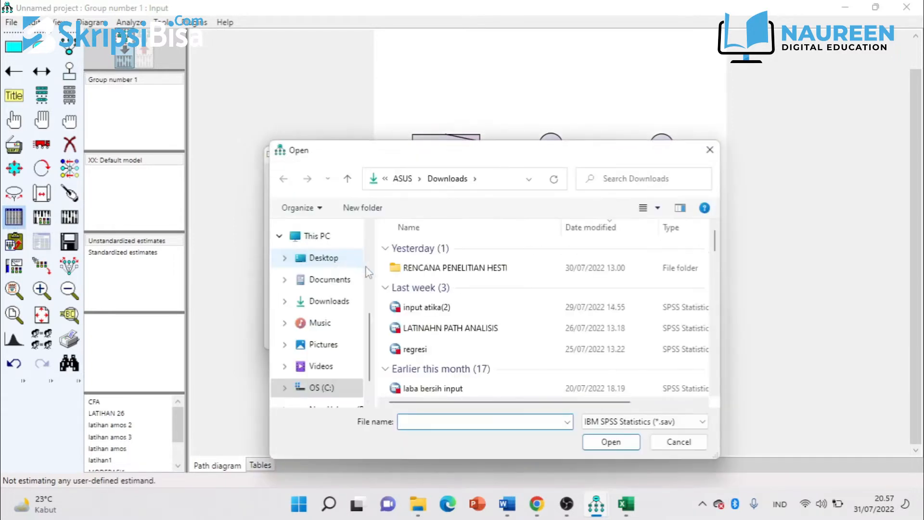
{"action": "scroll", "coordinate": [332, 332], "scroll_direction": "down", "scroll_amount": 1}
{"action": "left_click", "coordinate": [334, 362]}
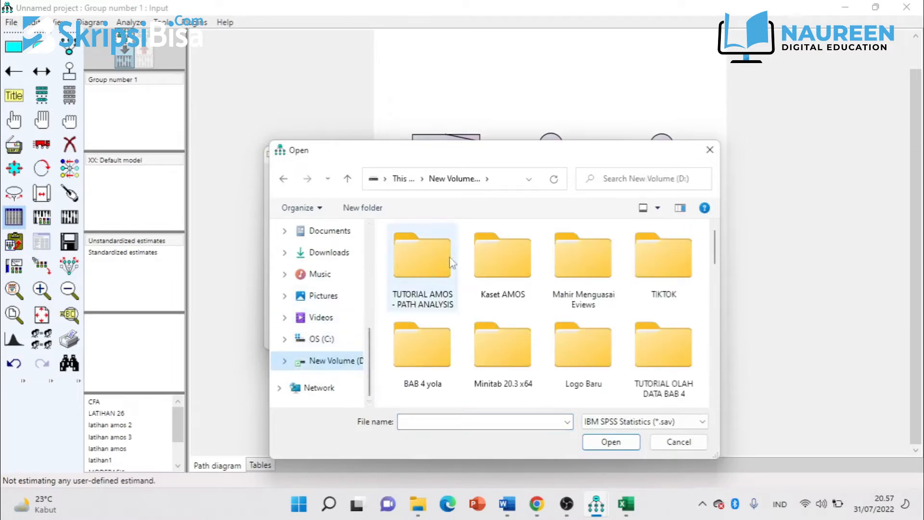
{"action": "double_click", "coordinate": [420, 272]}
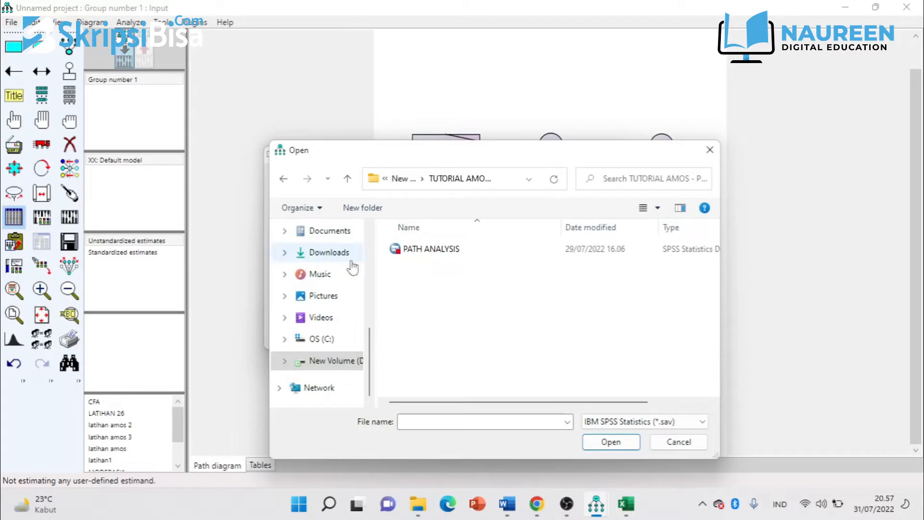
{"action": "left_click_drag", "start_coordinate": [491, 158], "coordinate": [394, 78]}
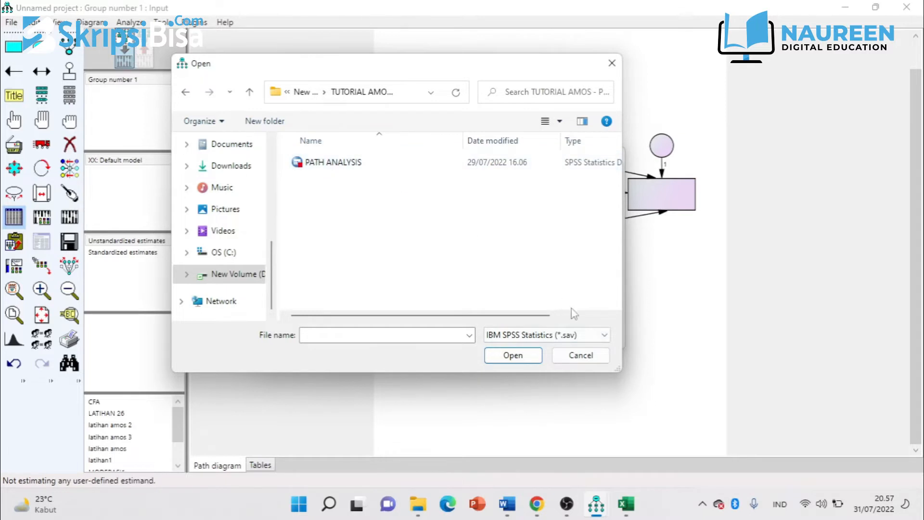
- Try filtering the folder by Excel 8.0 (*.xls) files, and restore the IBM SPSS Statistics (*.sav) file type
{"action": "left_click", "coordinate": [583, 336]}
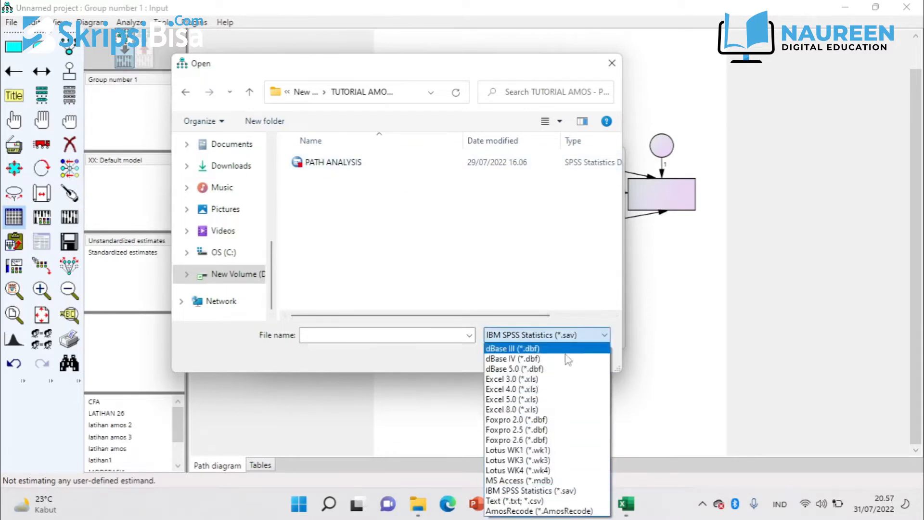
{"action": "left_click", "coordinate": [544, 410]}
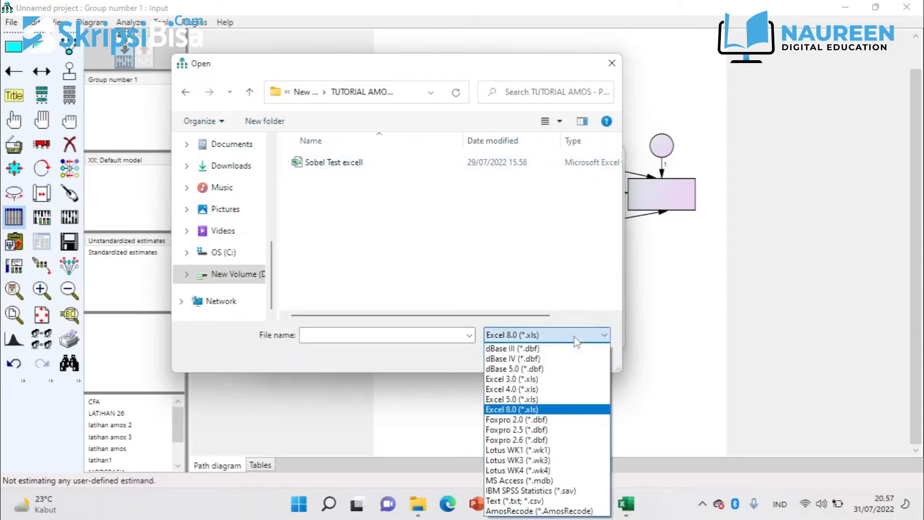
{"action": "left_click", "coordinate": [569, 492]}
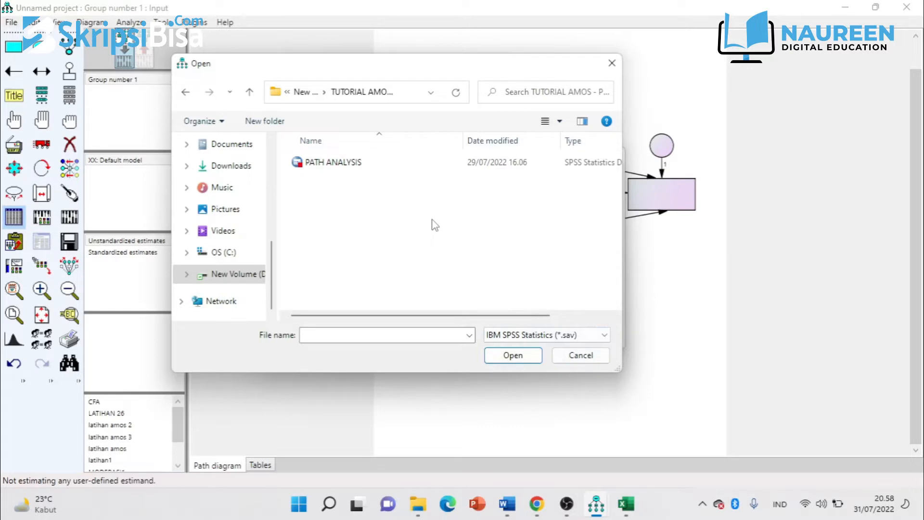
- Load the PATH ANALYSIS SPSS file as the data for Group number 1
{"action": "left_click", "coordinate": [332, 166]}
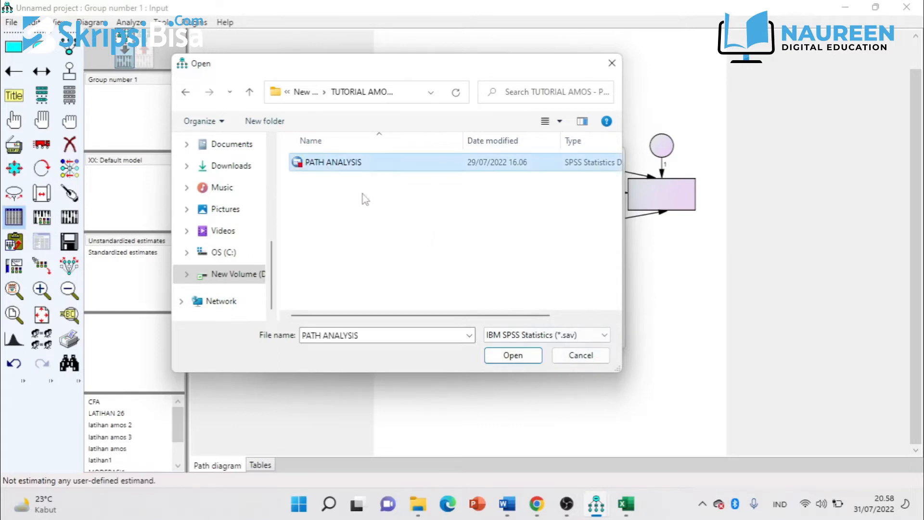
{"action": "left_click", "coordinate": [527, 357]}
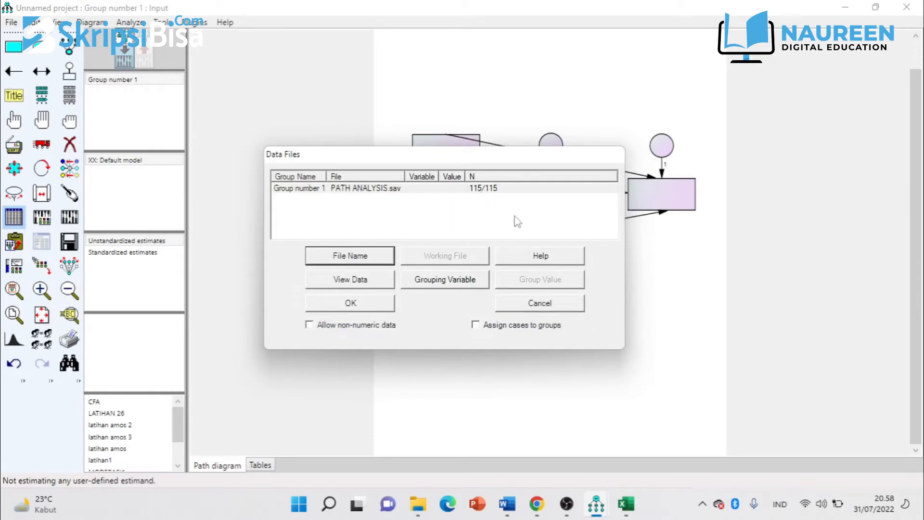
- Assign dataset variables X1 and X2 to the upper and lower stacked rectangles, M to the middle rectangle and Y to the rightmost one
{"action": "left_click", "coordinate": [378, 305]}
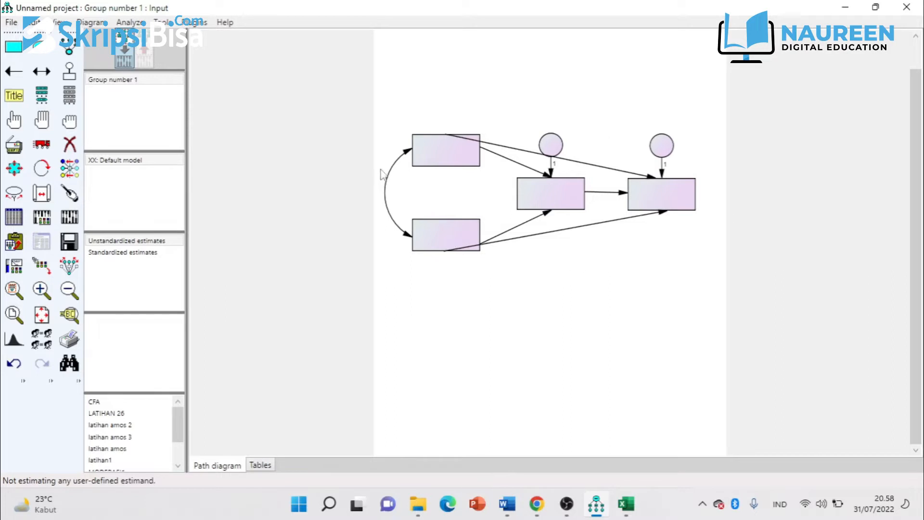
{"action": "left_click", "coordinate": [71, 98]}
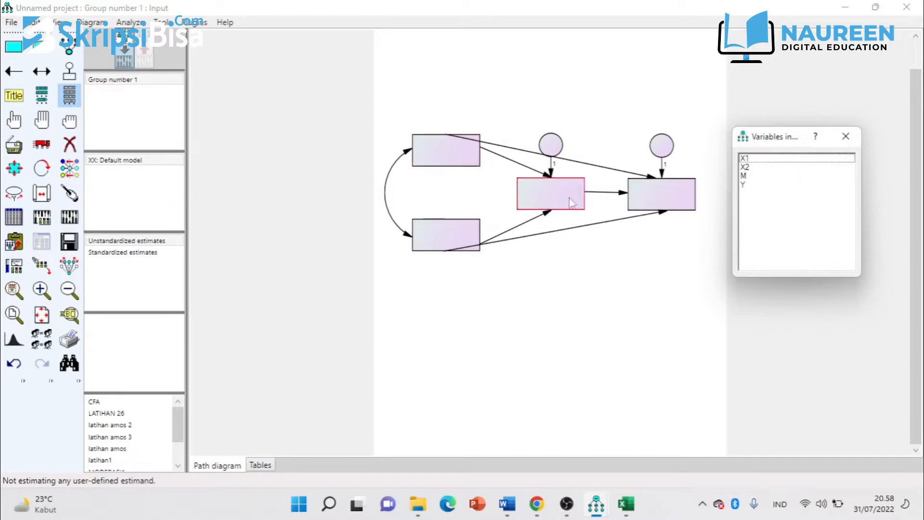
{"action": "left_click", "coordinate": [745, 161]}
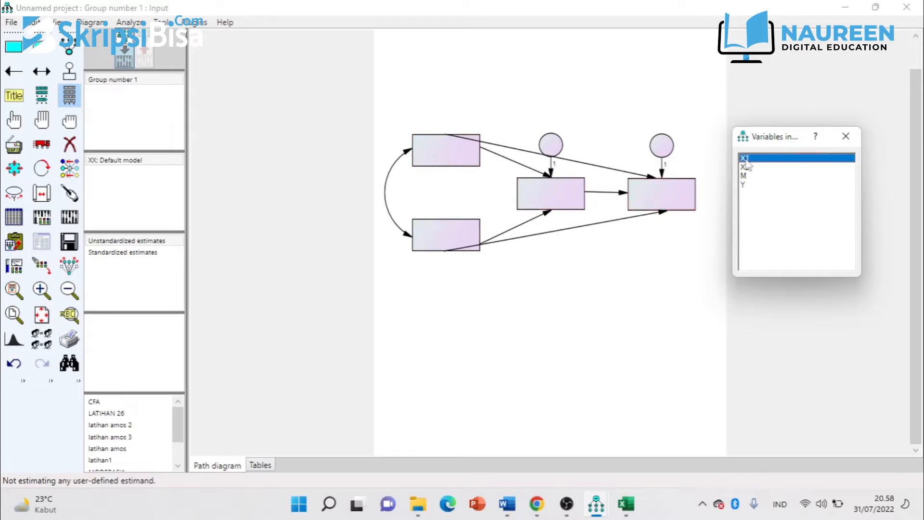
{"action": "left_click_drag", "start_coordinate": [754, 164], "coordinate": [623, 169]}
{"action": "left_click_drag", "start_coordinate": [746, 168], "coordinate": [477, 238]}
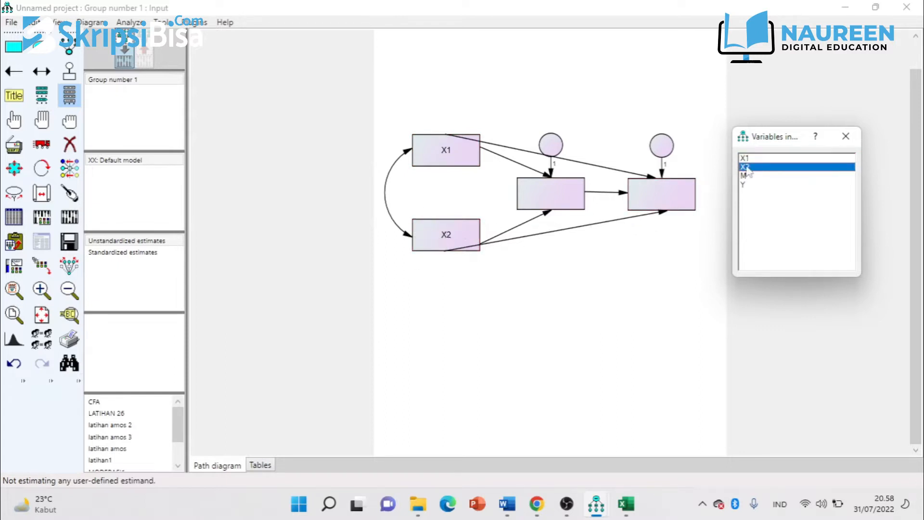
{"action": "left_click_drag", "start_coordinate": [746, 177], "coordinate": [565, 196]}
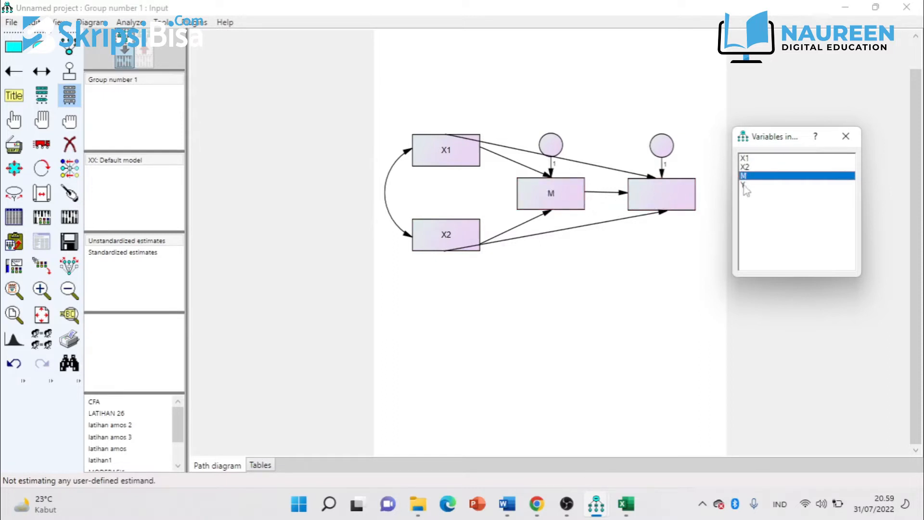
{"action": "left_click_drag", "start_coordinate": [746, 185], "coordinate": [661, 198]}
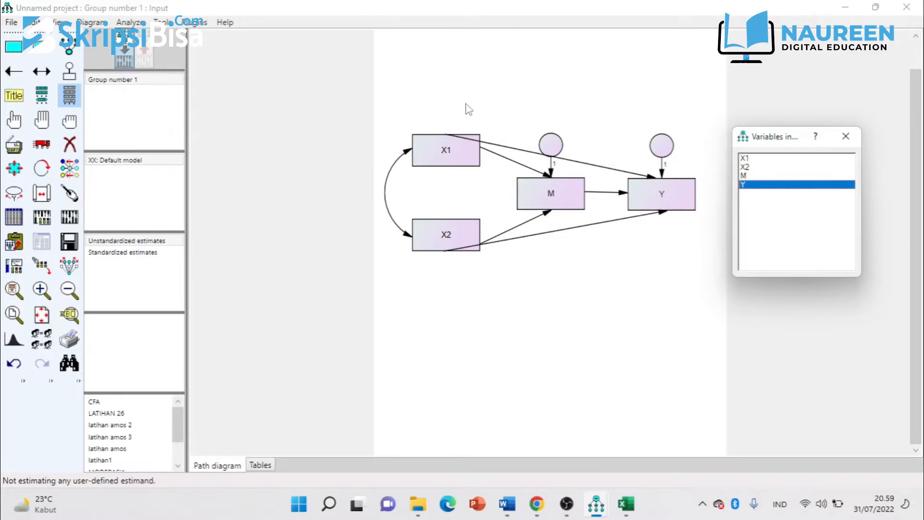
{"action": "left_click", "coordinate": [847, 137]}
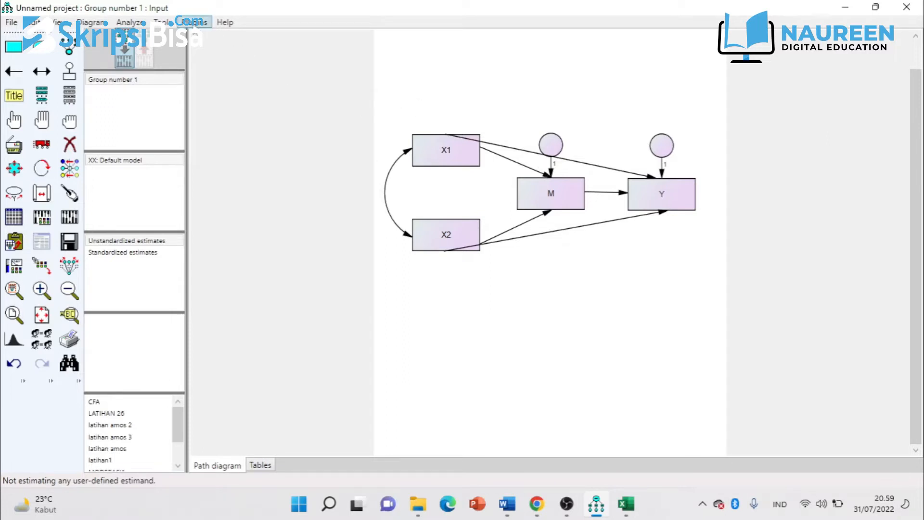
- Name the two error circles above M and Y automatically with the Name Unobserved Variables plugin
{"action": "left_click", "coordinate": [194, 23]}
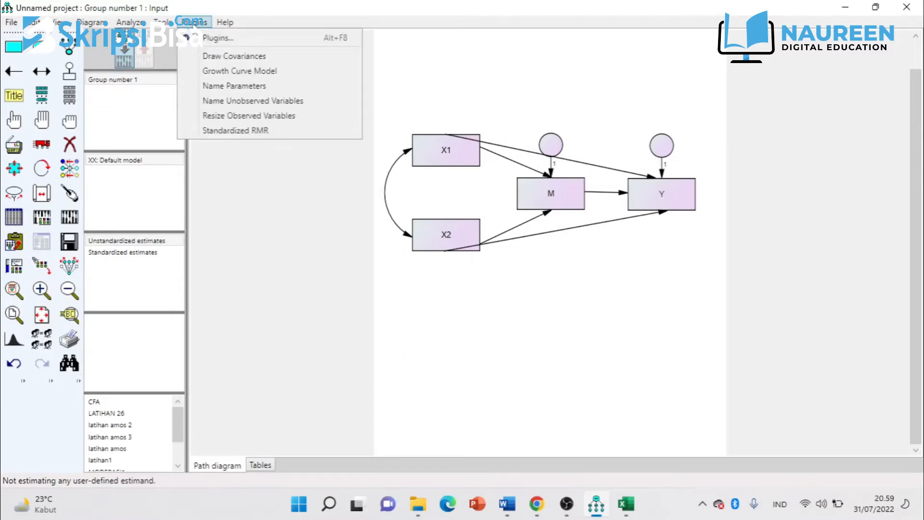
{"action": "left_click", "coordinate": [232, 101]}
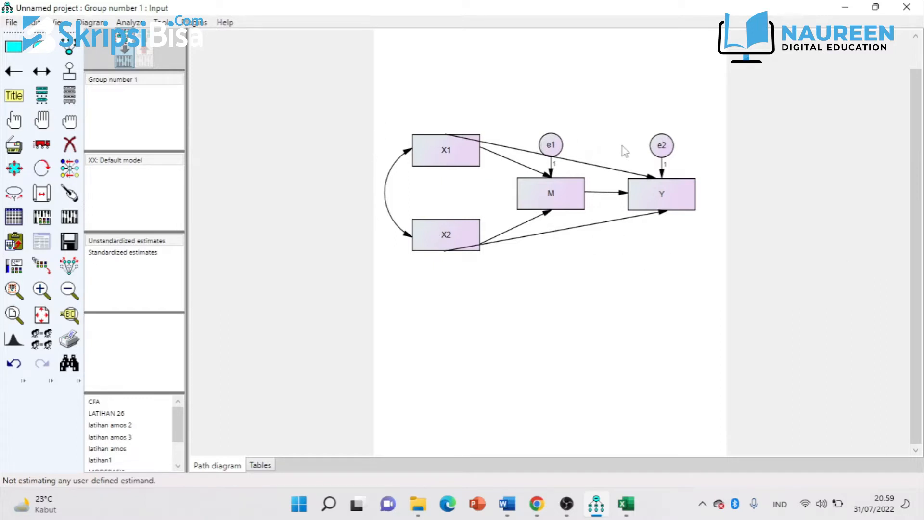
- Enable standardized estimates, squared multiple correlations, sample, implied, all implied and residual moments, and modification indices in the analysis output
{"action": "left_click", "coordinate": [46, 219]}
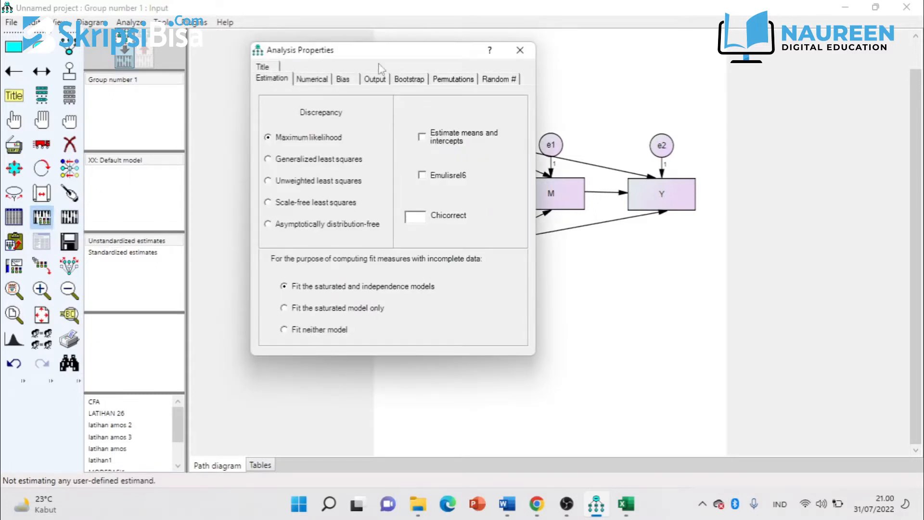
{"action": "mouse_move", "coordinate": [384, 55]}
{"action": "left_mouse_down"}
{"action": "mouse_move", "coordinate": [403, 48]}
{"action": "mouse_move", "coordinate": [391, 64]}
{"action": "left_mouse_up"}
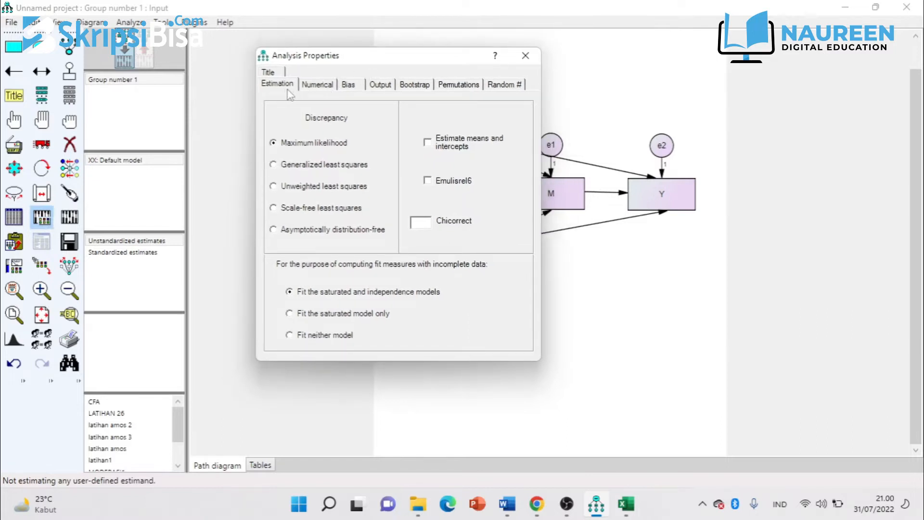
{"action": "left_click", "coordinate": [388, 86]}
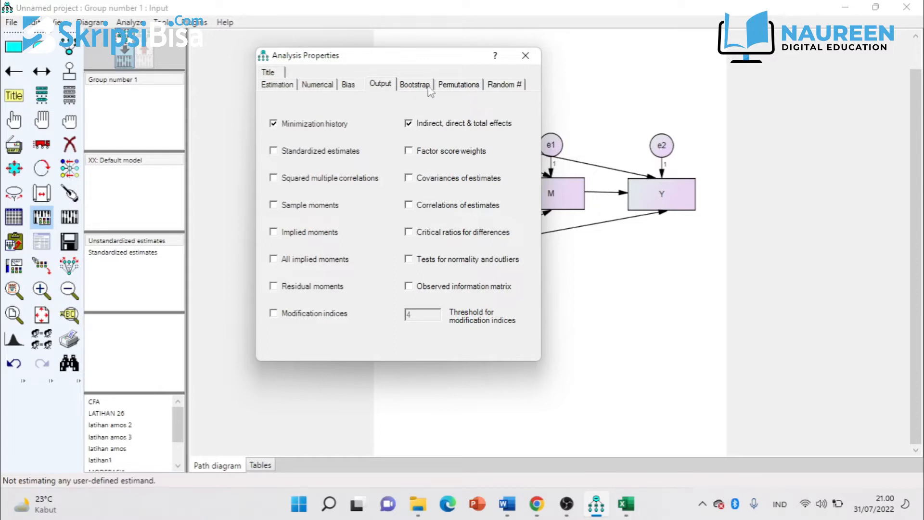
{"action": "left_click_drag", "start_coordinate": [426, 59], "coordinate": [398, 73]}
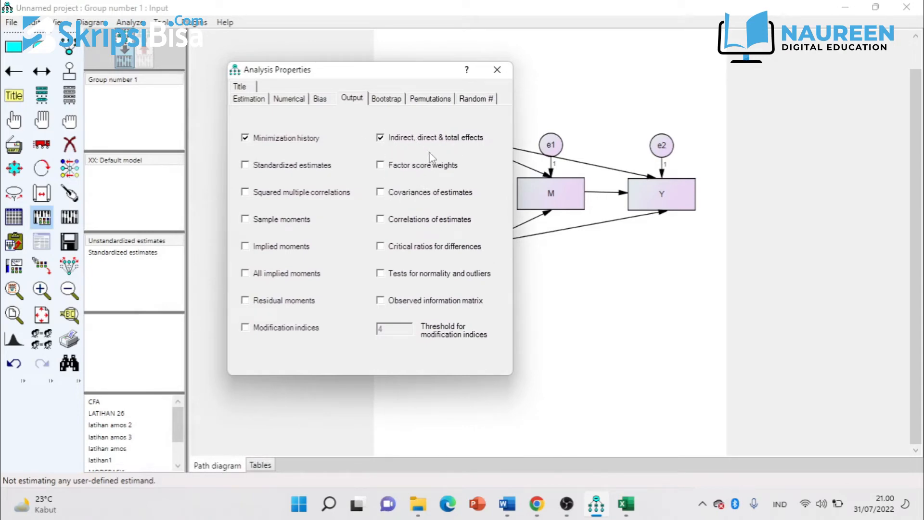
{"action": "left_click", "coordinate": [247, 165]}
{"action": "left_click", "coordinate": [246, 192]}
{"action": "left_click", "coordinate": [246, 219]}
{"action": "left_click", "coordinate": [247, 246]}
{"action": "left_click", "coordinate": [254, 275]}
{"action": "left_click", "coordinate": [246, 301]}
{"action": "left_click", "coordinate": [246, 328]}
- Add factor score weights, covariances and correlations of estimates, critical ratios for differences, normality and outlier tests, and the observed information matrix to the output
{"action": "left_click", "coordinate": [403, 169]}
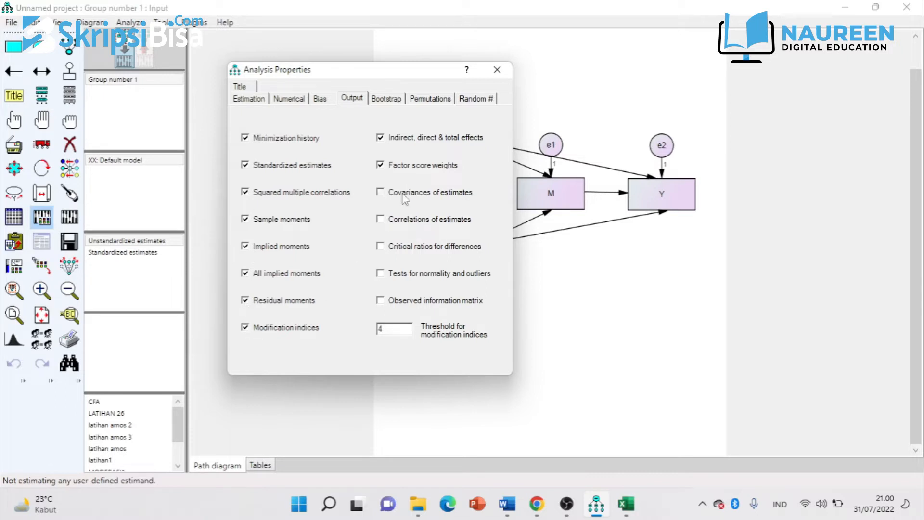
{"action": "left_click", "coordinate": [404, 195]}
{"action": "left_click", "coordinate": [406, 220]}
{"action": "left_click", "coordinate": [403, 248]}
{"action": "left_click", "coordinate": [404, 275]}
{"action": "left_click", "coordinate": [403, 302]}
{"action": "left_click", "coordinate": [251, 100]}
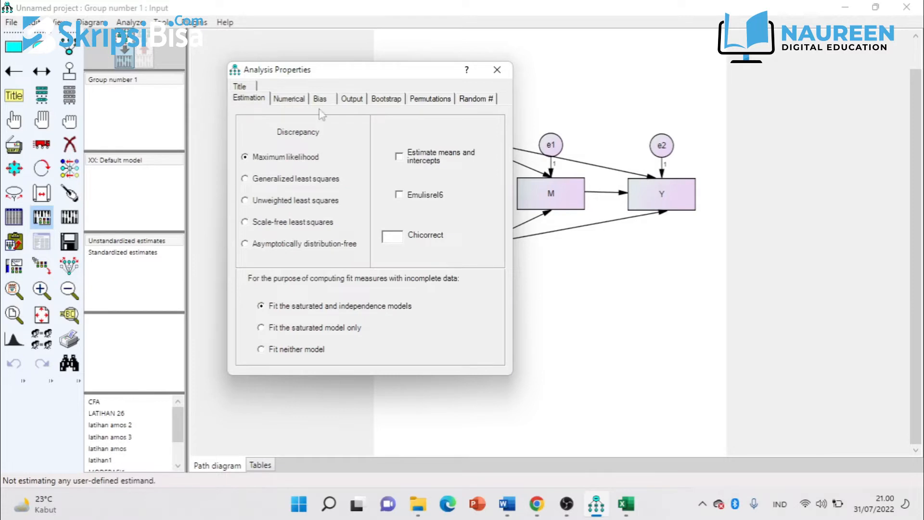
{"action": "left_click", "coordinate": [497, 71]}
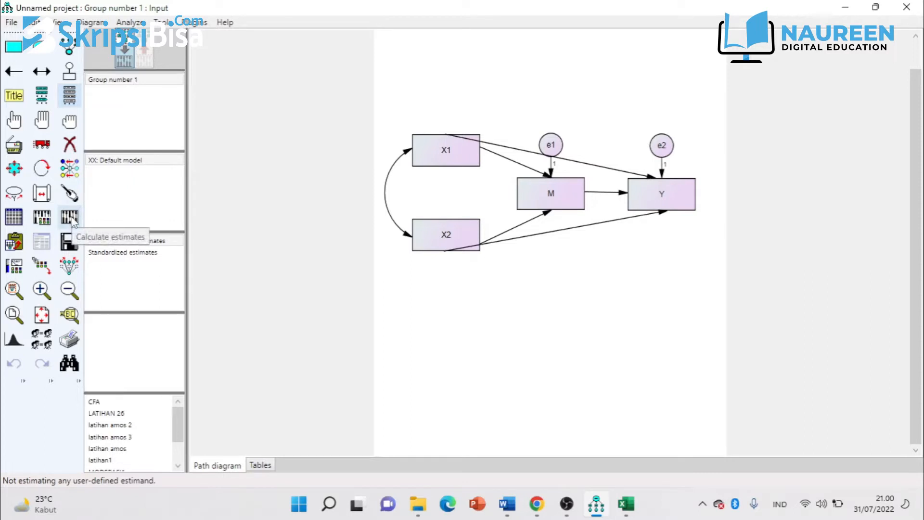
{"action": "left_click", "coordinate": [130, 22]}
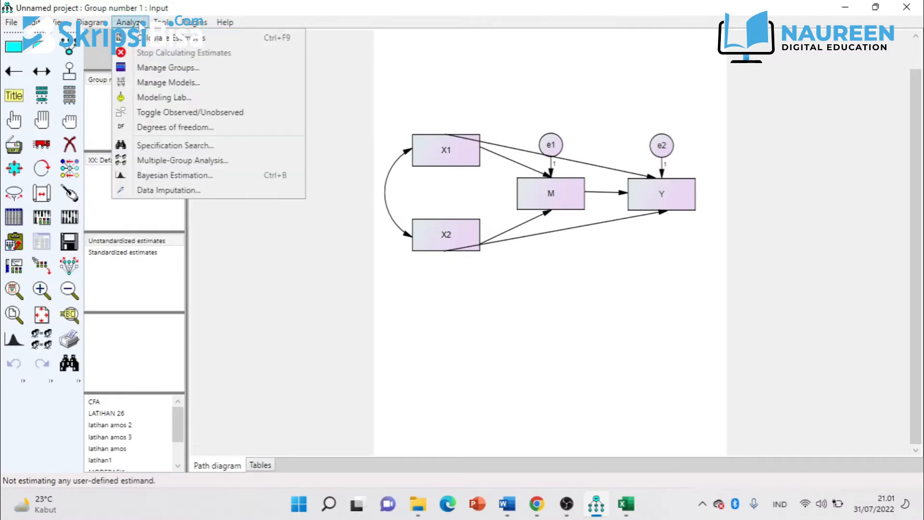
{"action": "left_click", "coordinate": [140, 39]}
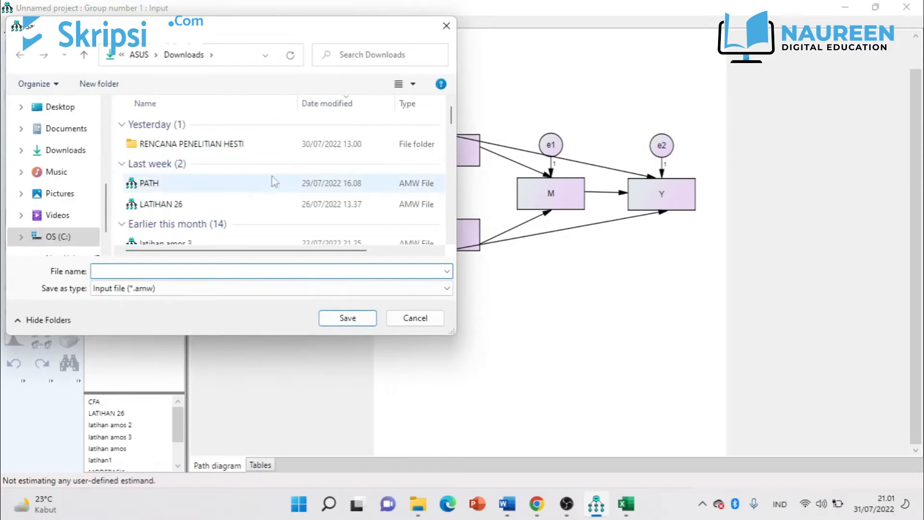
{"action": "left_click", "coordinate": [438, 322]}
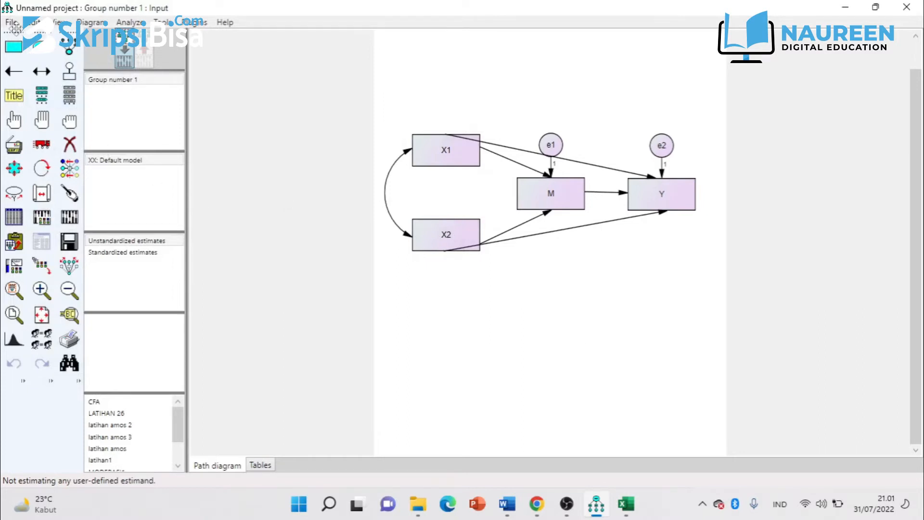
- Save the project as LATIHAN PATH ANALYSIS in the TUTORIAL AMOS - PATH ANALYSIS folder on New Volume (D:)
{"action": "left_click", "coordinate": [11, 22]}
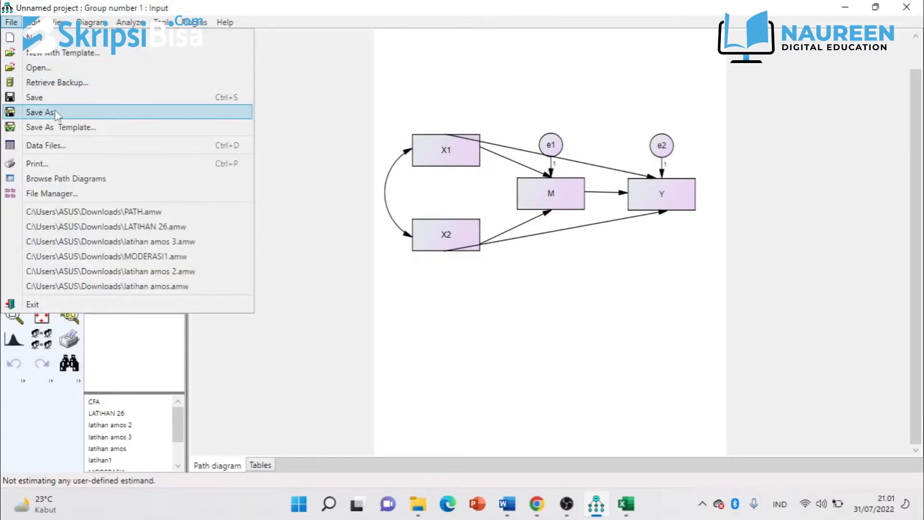
{"action": "left_click", "coordinate": [28, 112]}
{"action": "scroll", "coordinate": [72, 207], "scroll_direction": "down", "scroll_amount": 3}
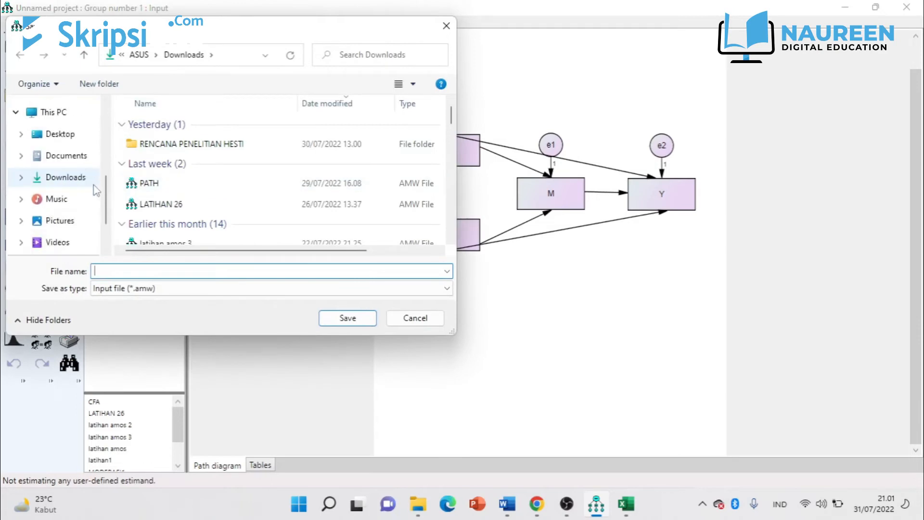
{"action": "left_click", "coordinate": [85, 225]}
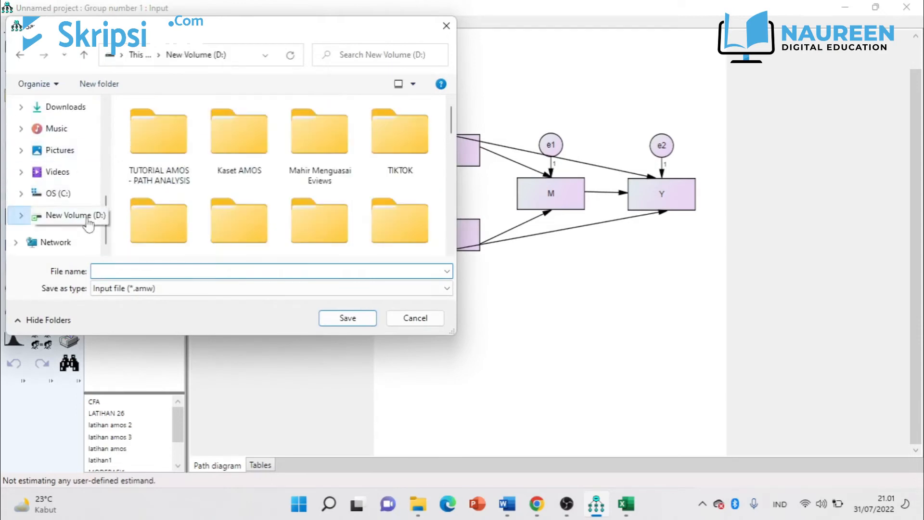
{"action": "double_click", "coordinate": [160, 166]}
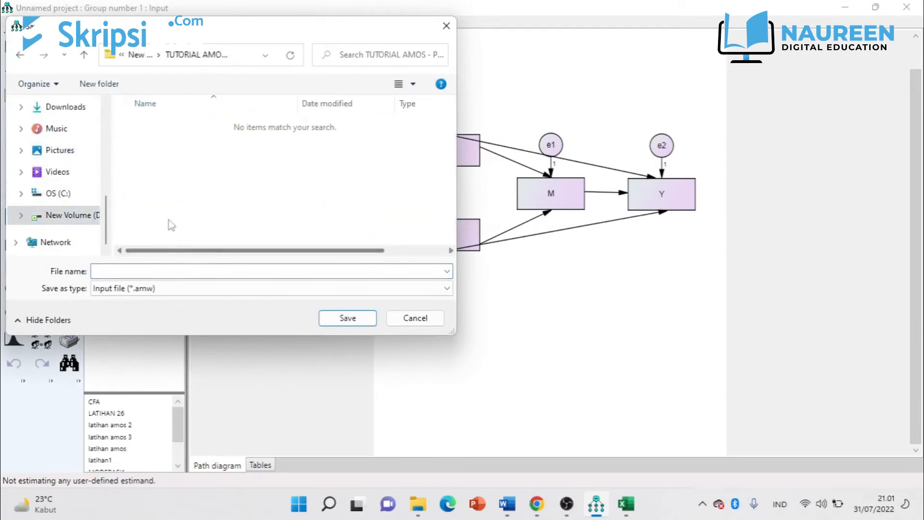
{"action": "left_click", "coordinate": [155, 272]}
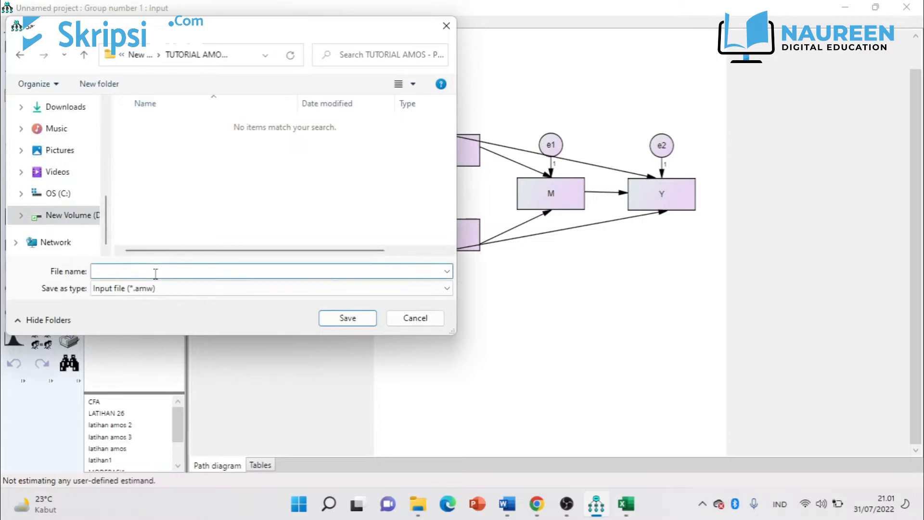
{"action": "type", "text": "LATIHAN PATH ANALYSIS"}
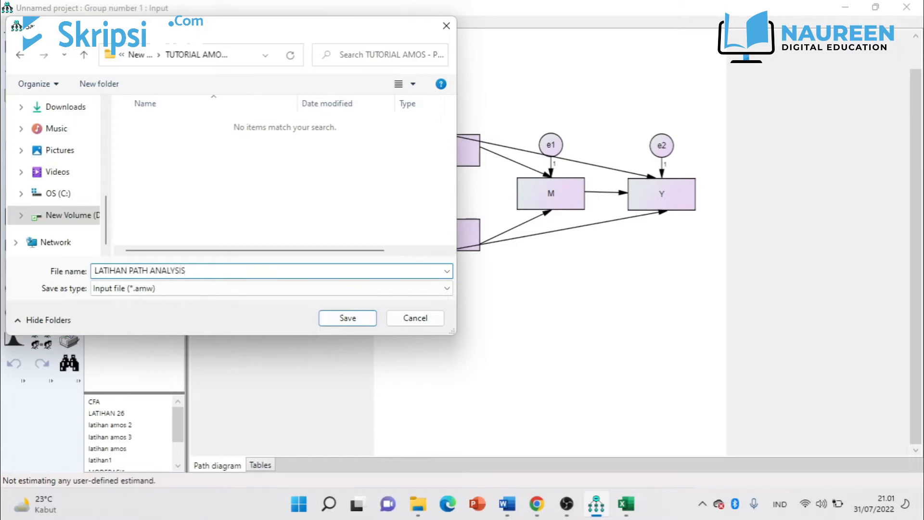
{"action": "left_click", "coordinate": [359, 324]}
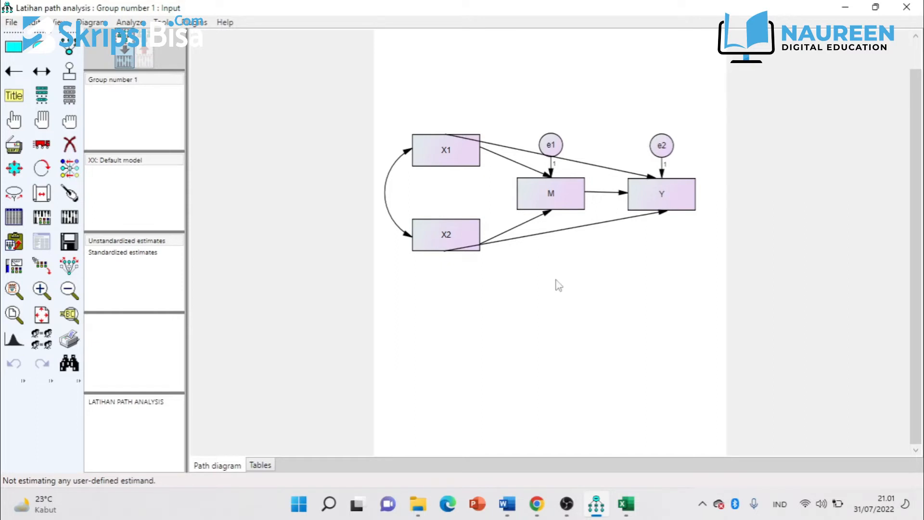
- Calculate the model's estimates and display the output path diagram
{"action": "left_click", "coordinate": [130, 23]}
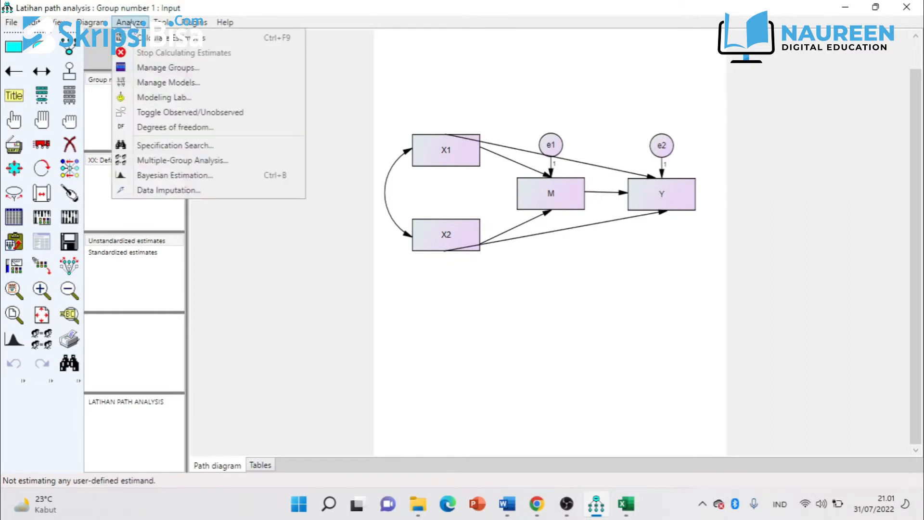
{"action": "left_click", "coordinate": [137, 37]}
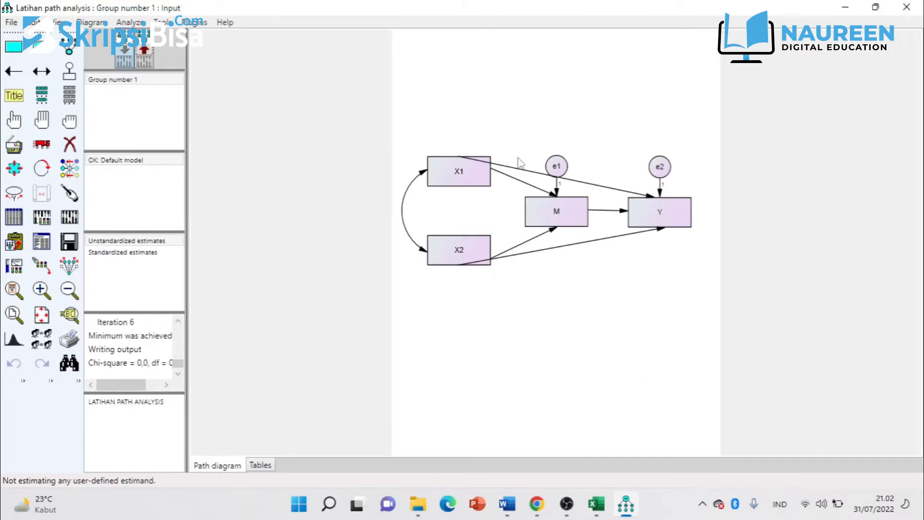
{"action": "left_click", "coordinate": [104, 254]}
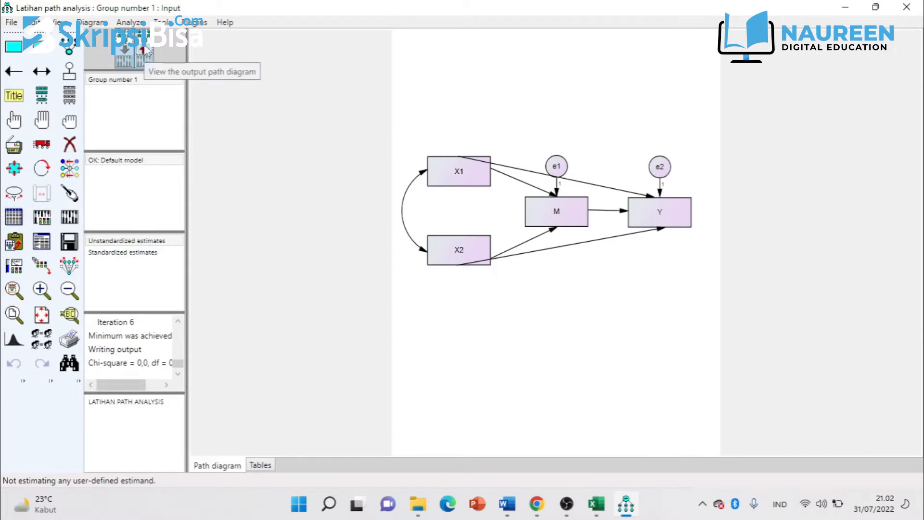
{"action": "left_click", "coordinate": [145, 50]}
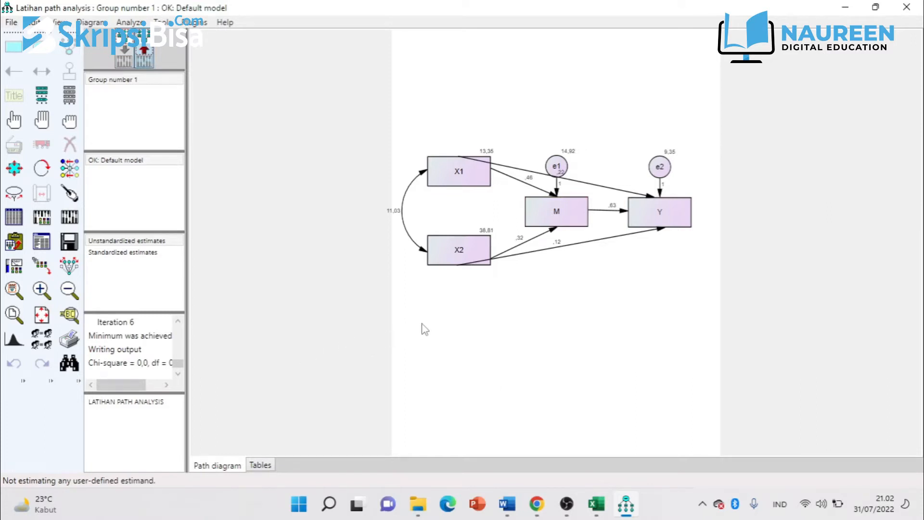
- Compare the standardized and unstandardized estimates on the output path diagram, ending on the unstandardized ones
{"action": "left_click", "coordinate": [145, 254]}
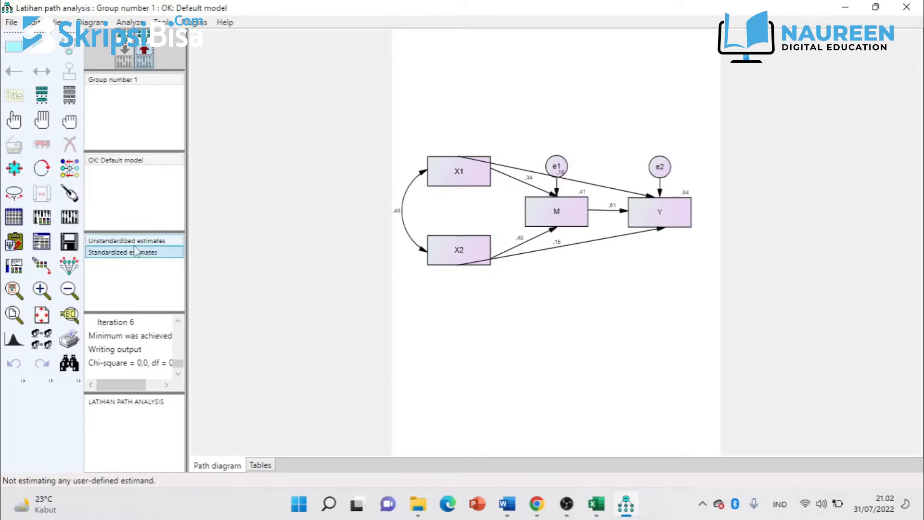
{"action": "left_click", "coordinate": [136, 242]}
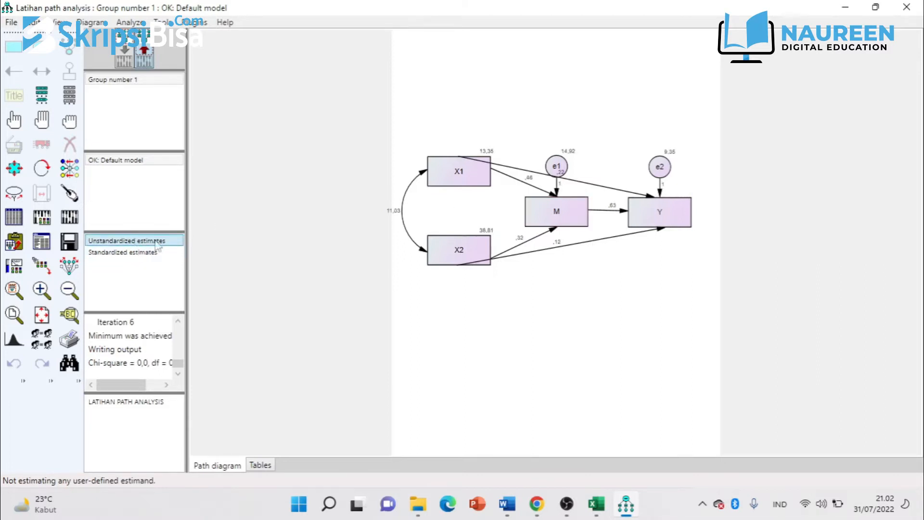
{"action": "left_click", "coordinate": [124, 254]}
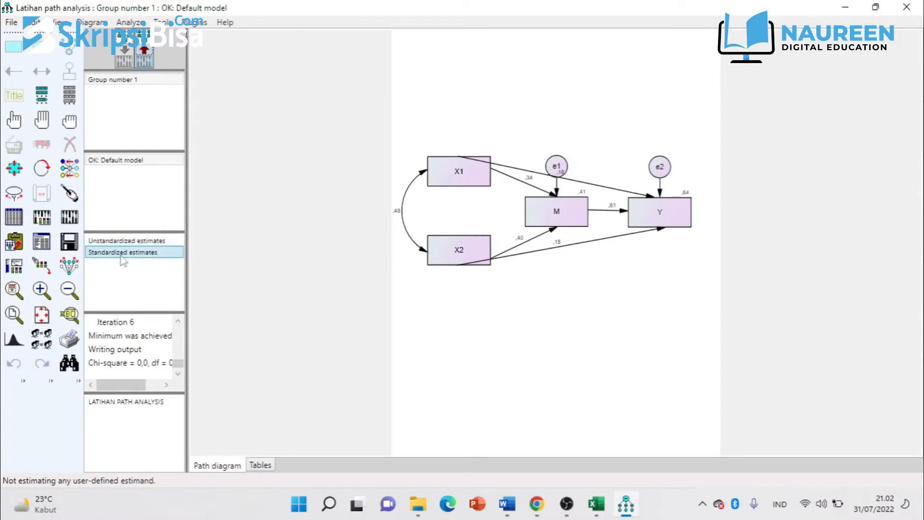
{"action": "left_click", "coordinate": [145, 243]}
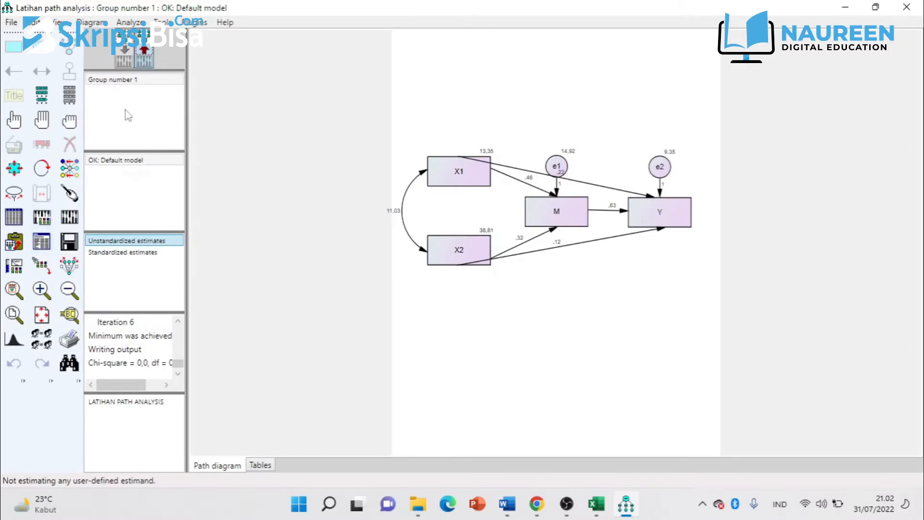
- Open the text output of the estimated model and move its window to uncover the M and Y part of the path diagram
{"action": "left_click", "coordinate": [130, 22]}
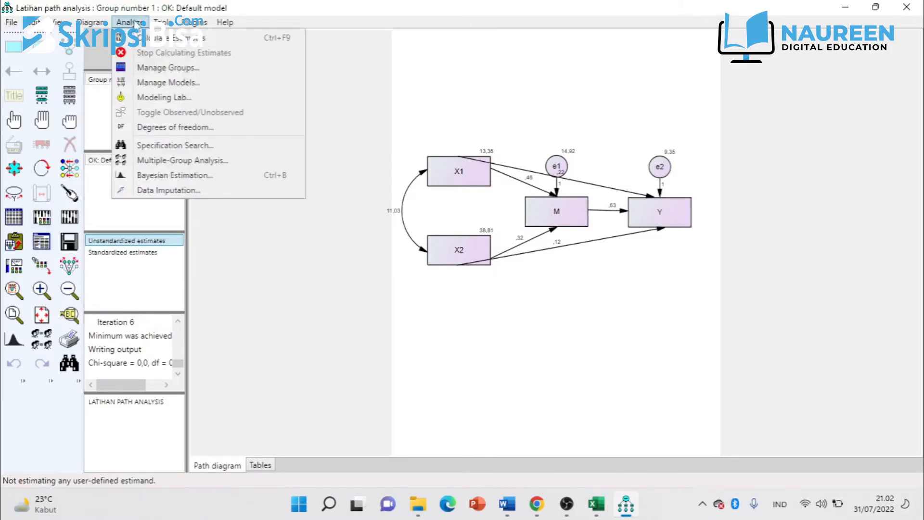
{"action": "mouse_move", "coordinate": [89, 24]}
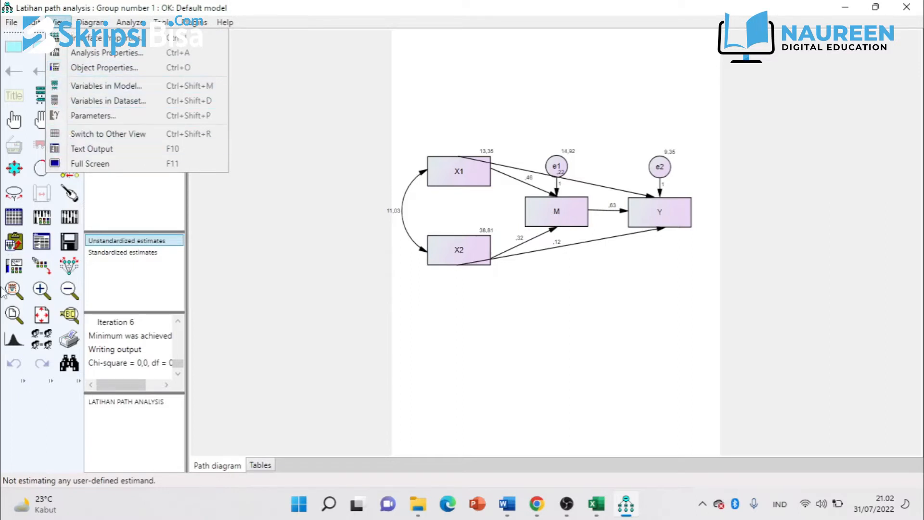
{"action": "left_click", "coordinate": [22, 418]}
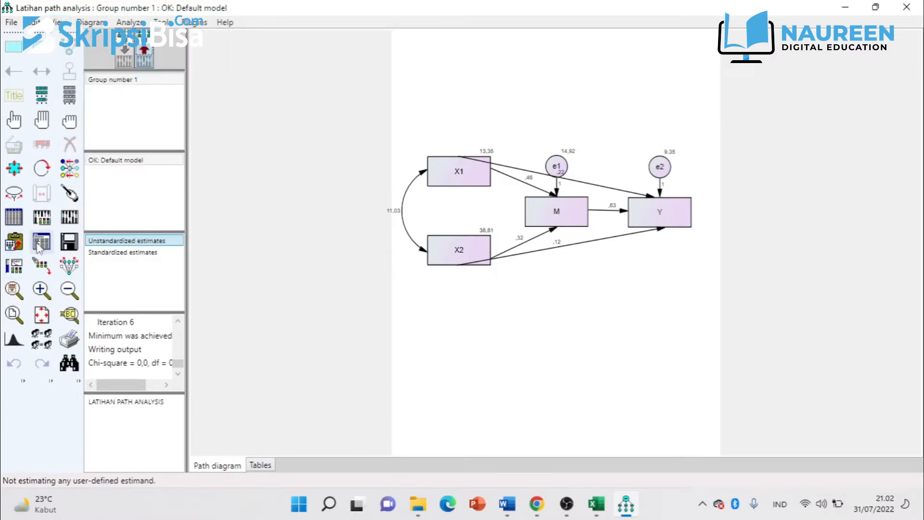
{"action": "left_click", "coordinate": [41, 242]}
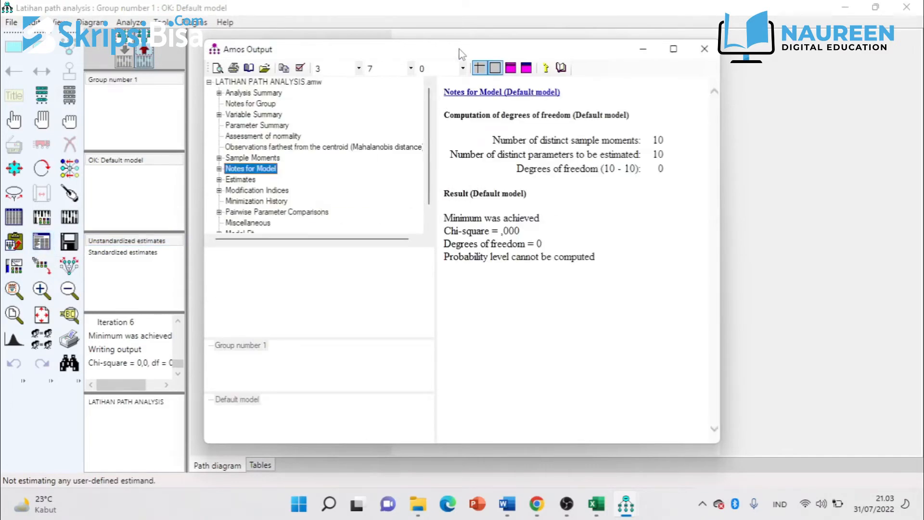
{"action": "left_click_drag", "start_coordinate": [462, 54], "coordinate": [272, 43]}
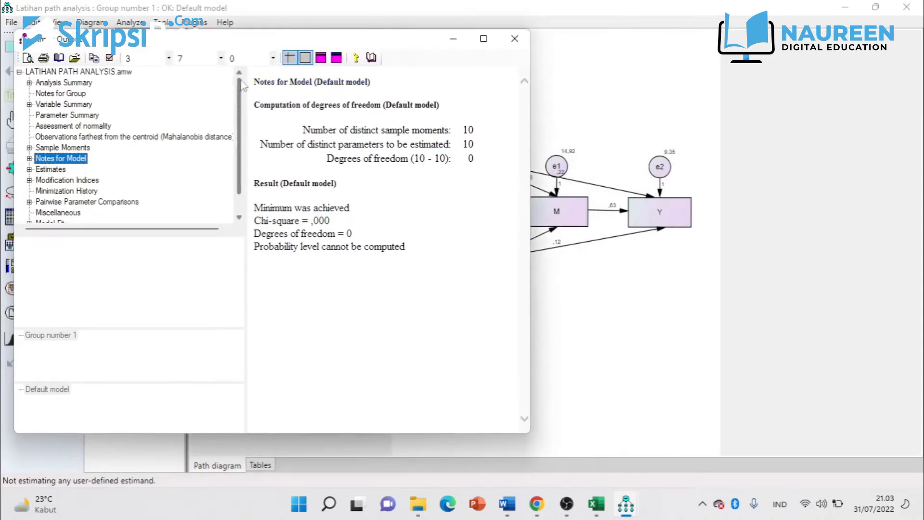
- Review the output's analysis, group, variable and parameter summaries, then show the assessment of normality in a maximized window
{"action": "left_click", "coordinate": [63, 83]}
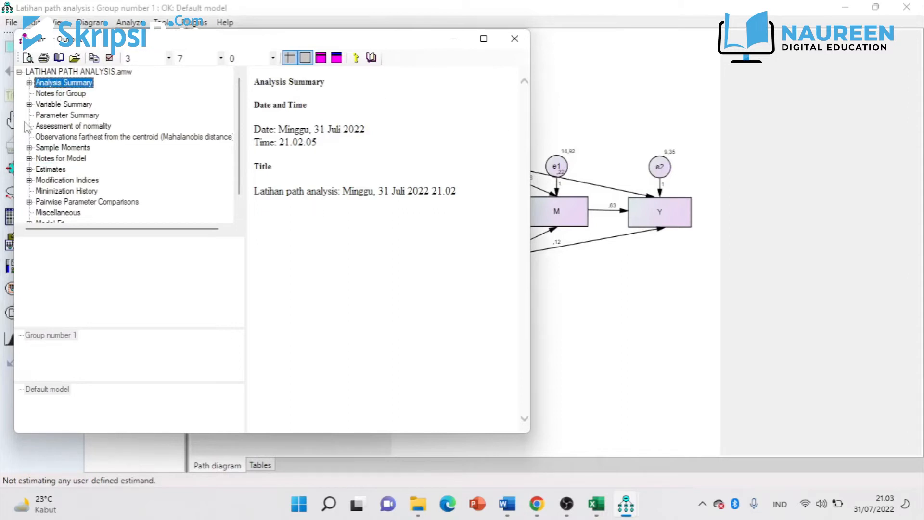
{"action": "left_click", "coordinate": [60, 94]}
{"action": "left_click", "coordinate": [71, 106]}
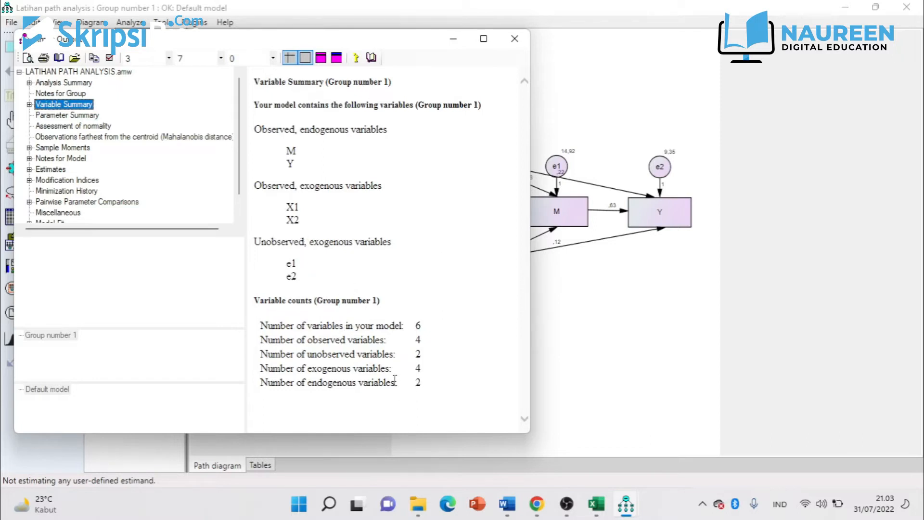
{"action": "left_click", "coordinate": [68, 115]}
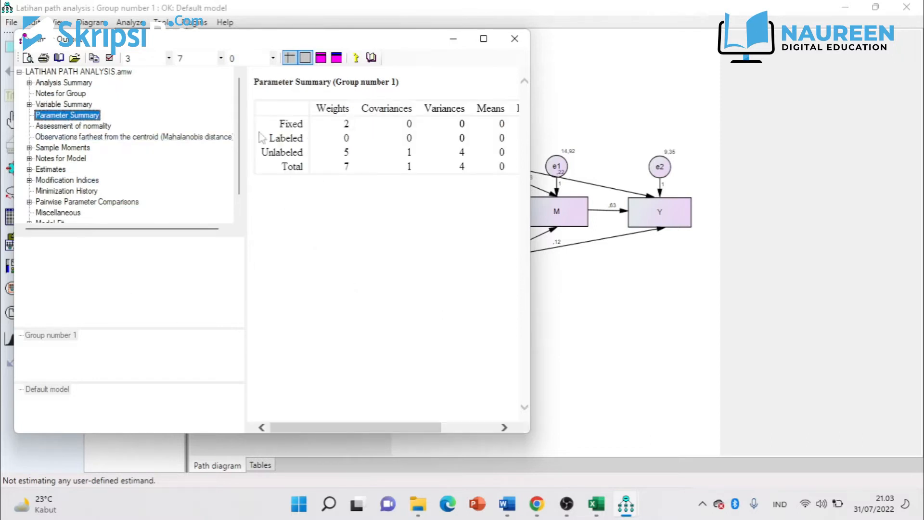
{"action": "left_click", "coordinate": [72, 127]}
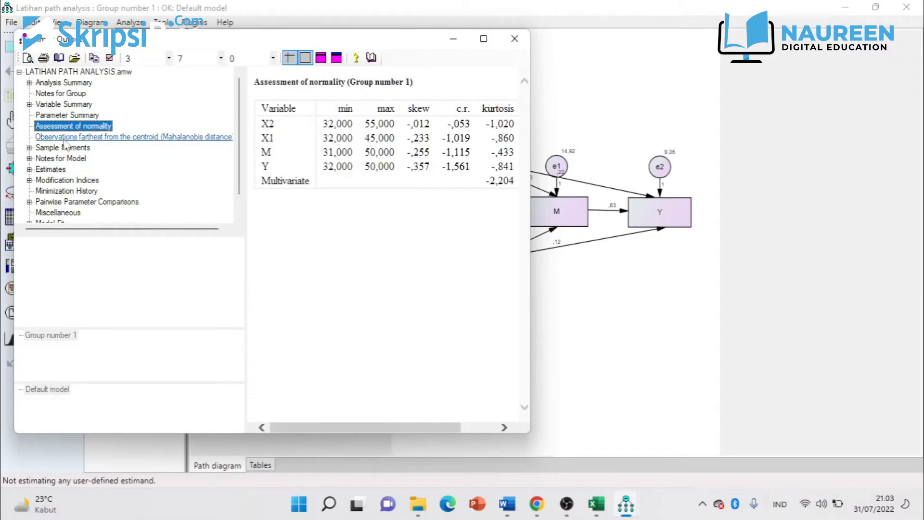
{"action": "left_click", "coordinate": [484, 39]}
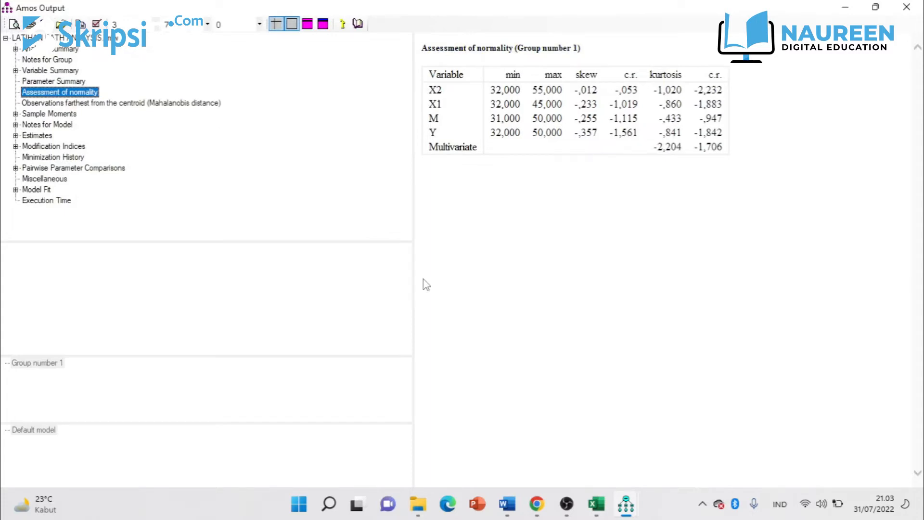
- Switch to Document2 in Word and place its resized window beneath the normality table so both can be seen
{"action": "left_click", "coordinate": [511, 506]}
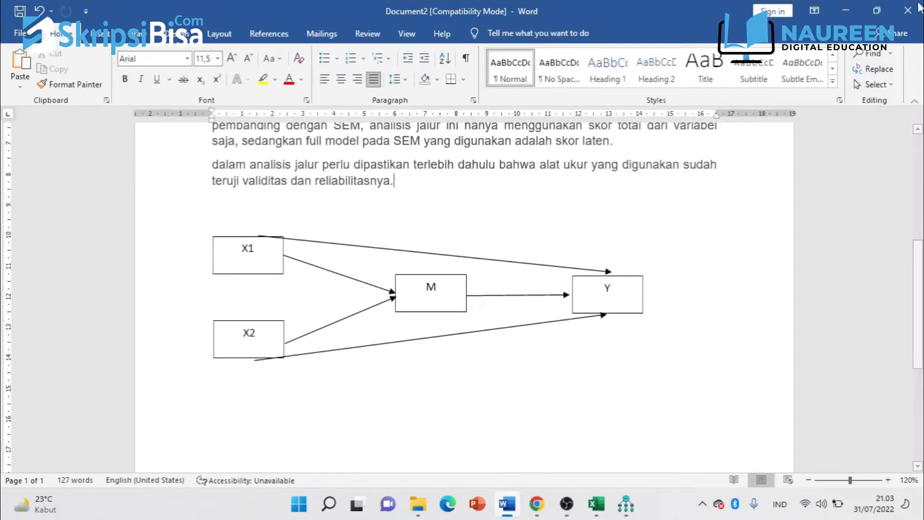
{"action": "left_click", "coordinate": [877, 10]}
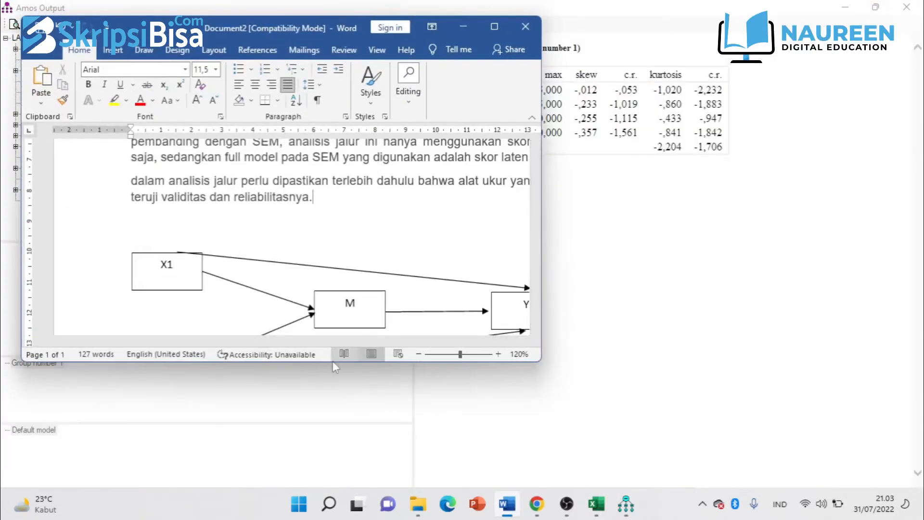
{"action": "left_click_drag", "start_coordinate": [332, 365], "coordinate": [331, 486]}
{"action": "left_click_drag", "start_coordinate": [190, 16], "coordinate": [568, 152]}
- Add the line "UNTUK MENGUJI APAKAH DATA INI NORMAL" below the ASSESMENT OF NORMALITY heading in the document
{"action": "scroll", "coordinate": [553, 359], "scroll_direction": "down", "scroll_amount": 10}
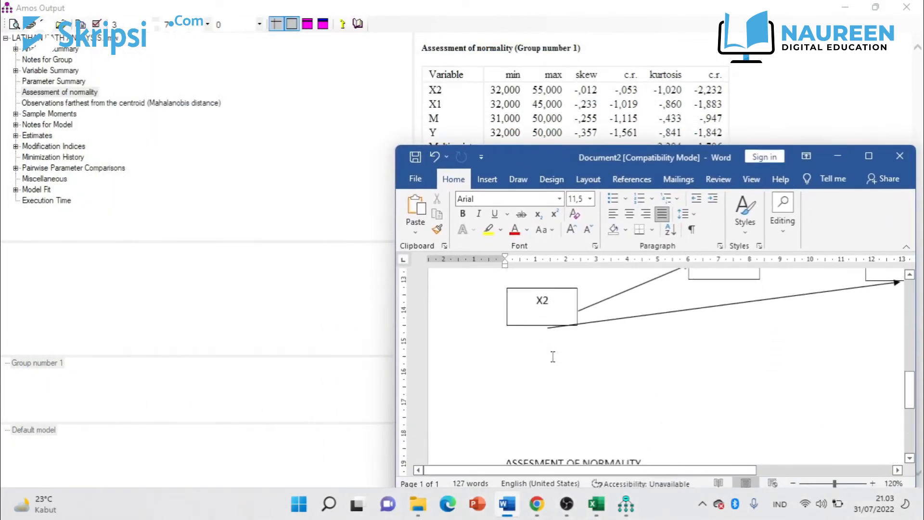
{"action": "scroll", "coordinate": [552, 359], "scroll_direction": "down", "scroll_amount": 1}
{"action": "left_click", "coordinate": [664, 295]}
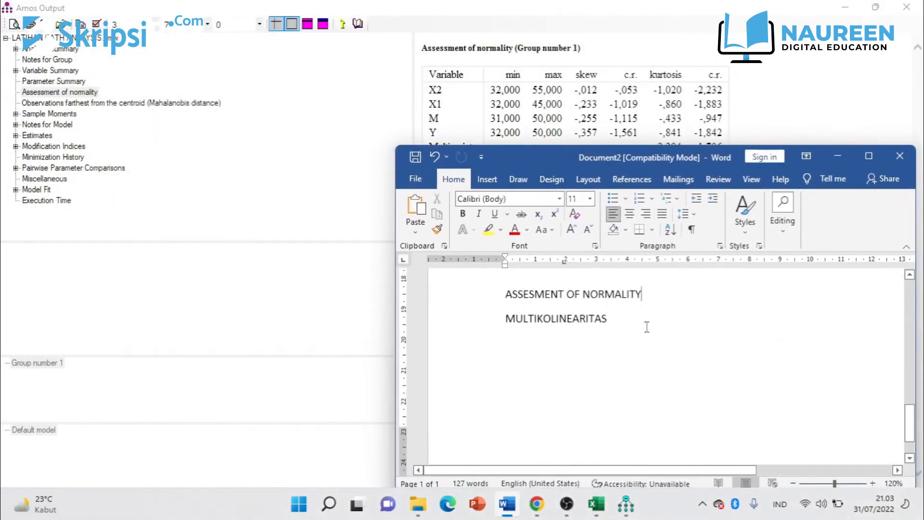
{"action": "key", "text": "Return"}
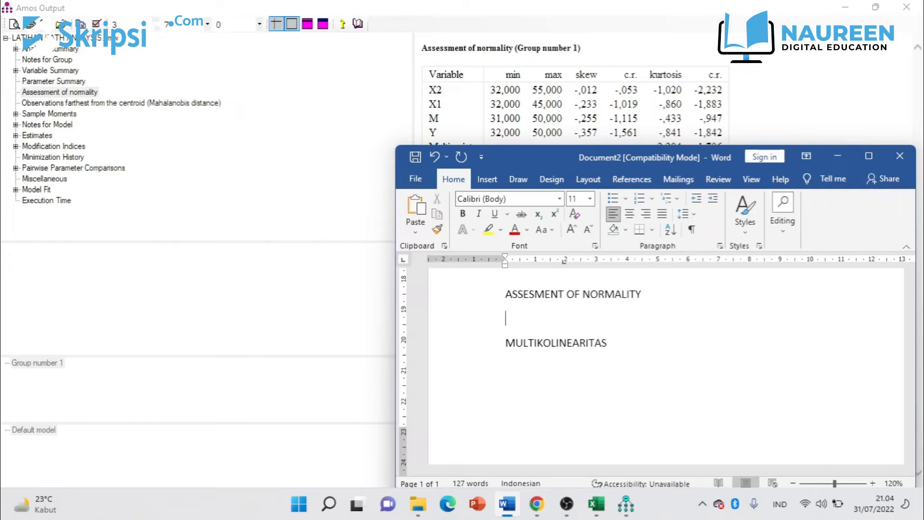
{"action": "type", "text": "UNTUJ"}
{"action": "key", "text": "BackSpace"}
{"action": "key", "text": "BackSpace"}
{"action": "type", "text": "K MENGUJ"}
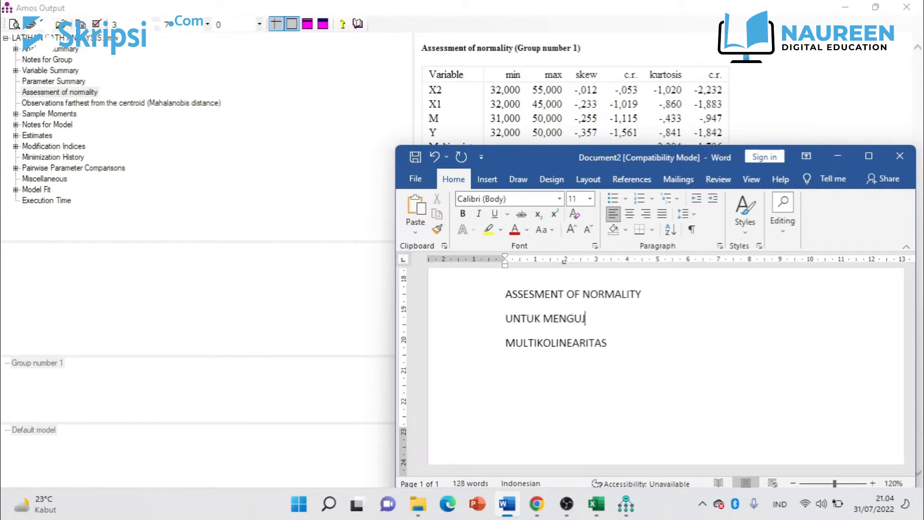
{"action": "type", "text": "I APAKAH DAT"}
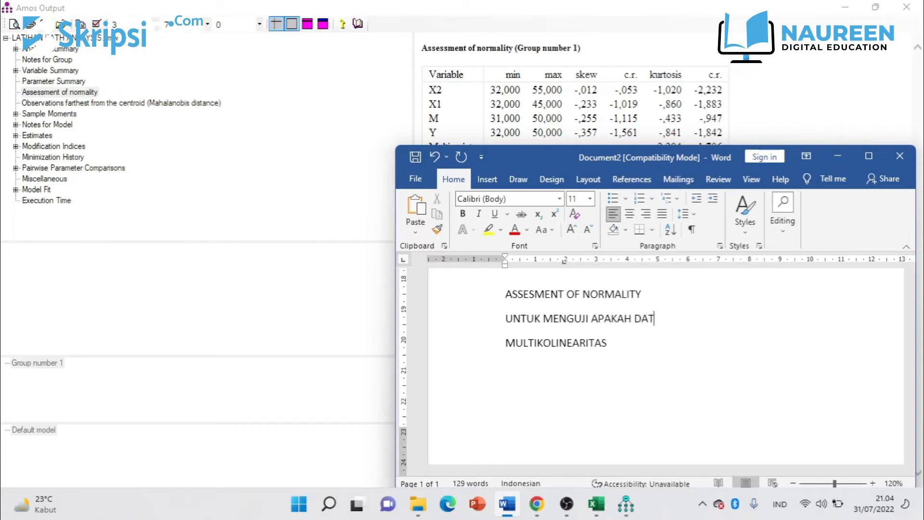
{"action": "type", "text": "A INI NORMAL"}
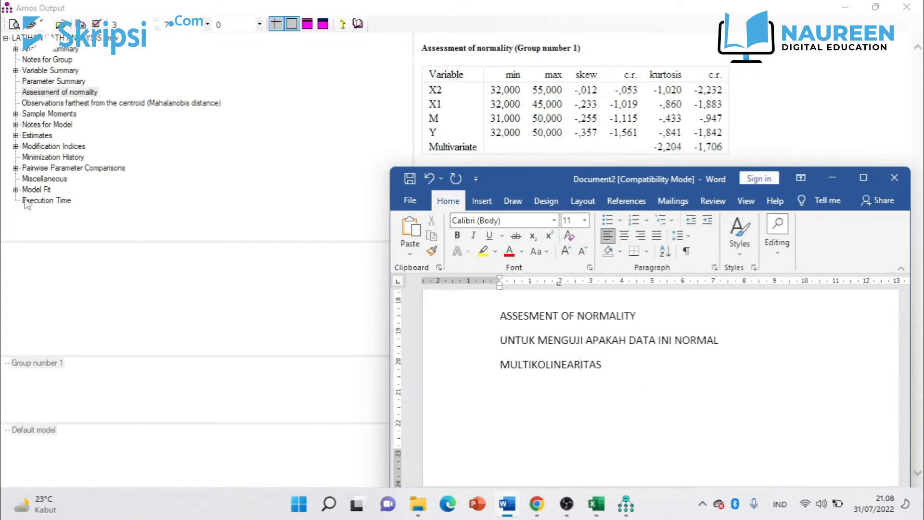
- Return to the Amos output and examine the sample moments, then the estimates from regression weights to implied correlations
{"action": "left_click", "coordinate": [47, 115]}
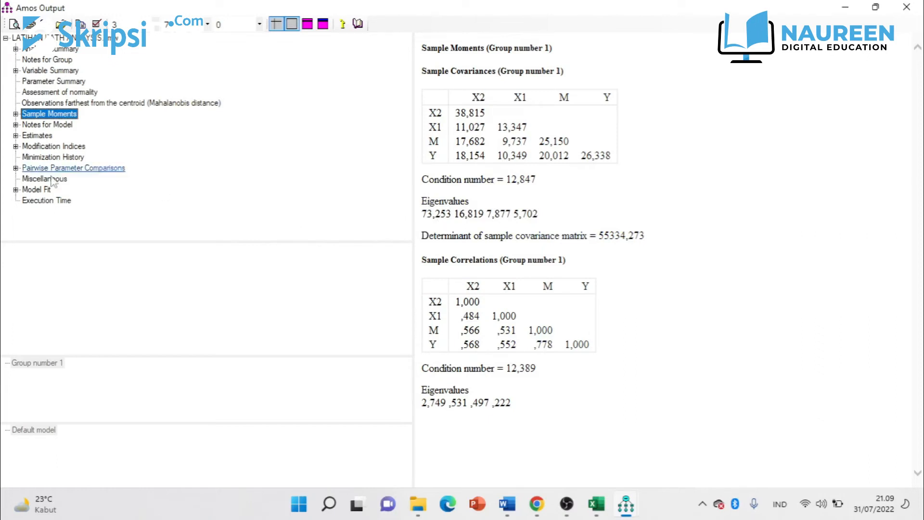
{"action": "left_click", "coordinate": [43, 137]}
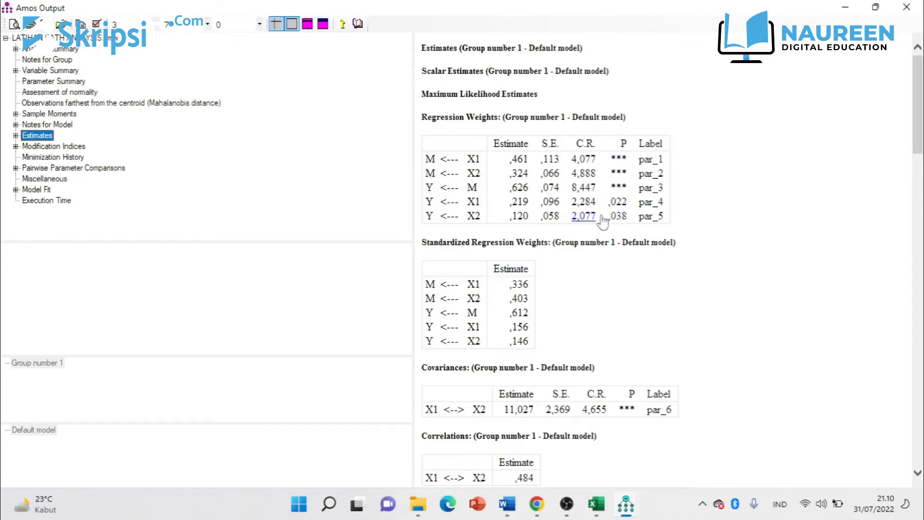
{"action": "scroll", "coordinate": [603, 222], "scroll_direction": "down", "scroll_amount": 5}
{"action": "scroll", "coordinate": [603, 222], "scroll_direction": "down", "scroll_amount": 7}
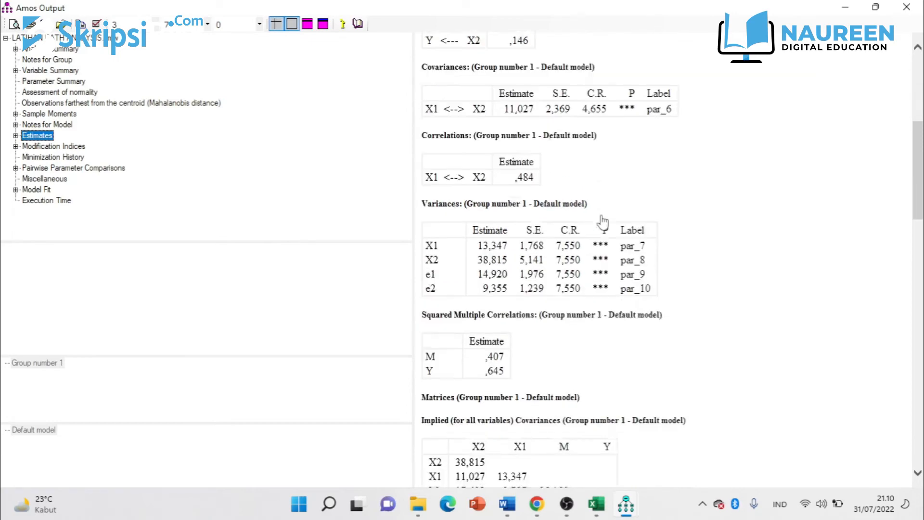
{"action": "scroll", "coordinate": [604, 222], "scroll_direction": "down", "scroll_amount": 7}
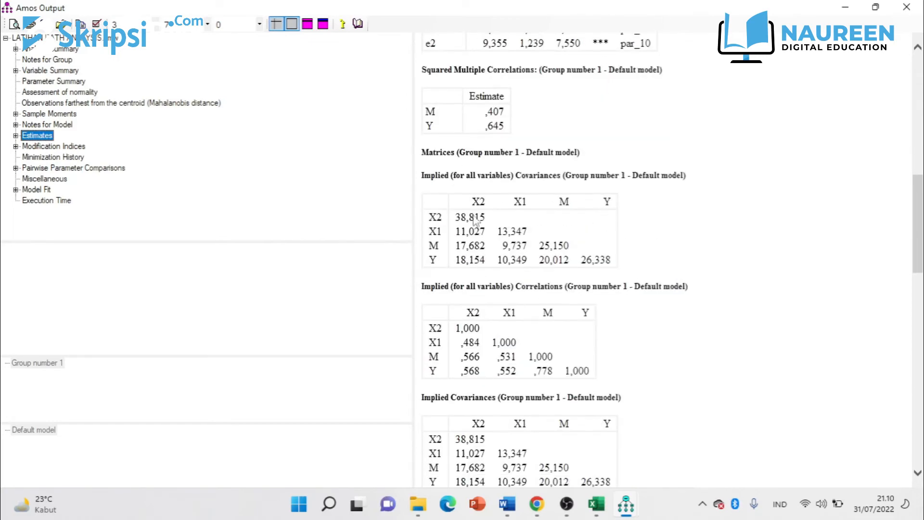
- Check the modification indices, minimization history and pairwise parameter comparisons in the output
{"action": "left_click", "coordinate": [60, 147]}
{"action": "left_click", "coordinate": [60, 157]}
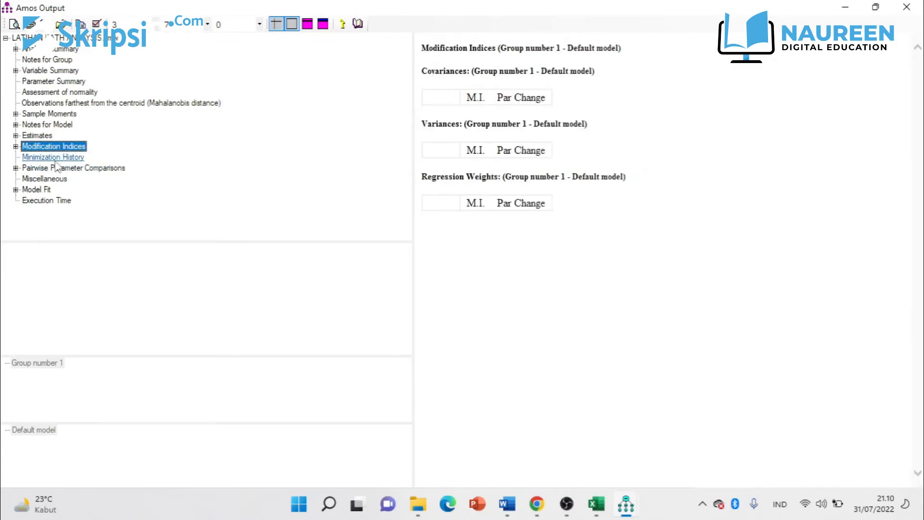
{"action": "left_click", "coordinate": [57, 168]}
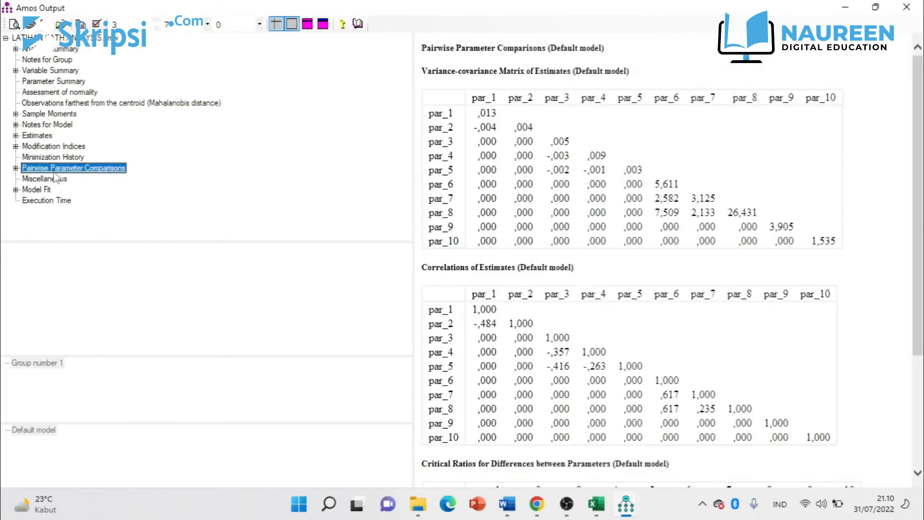
- Go back to the estimates and read through the regression weights, squared multiple correlations and residual covariances down to the total effects
{"action": "left_click", "coordinate": [41, 137]}
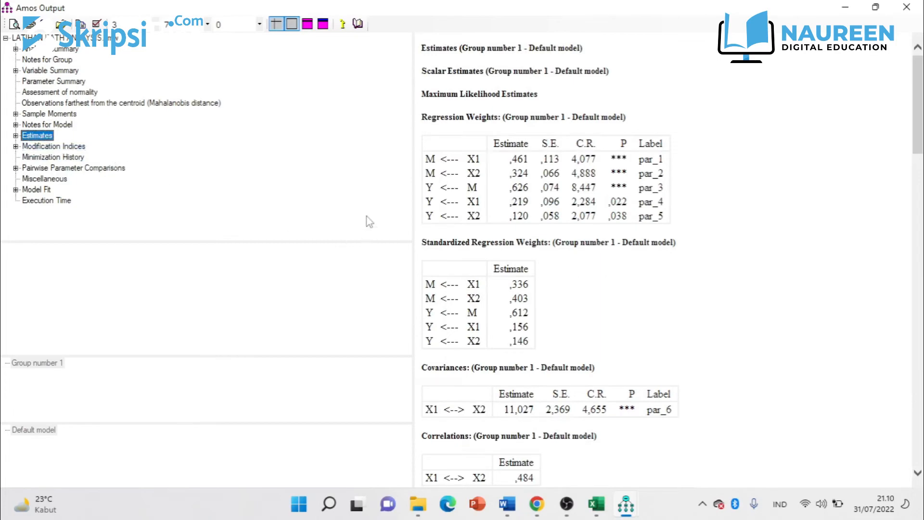
{"action": "scroll", "coordinate": [548, 167], "scroll_direction": "down", "scroll_amount": 3}
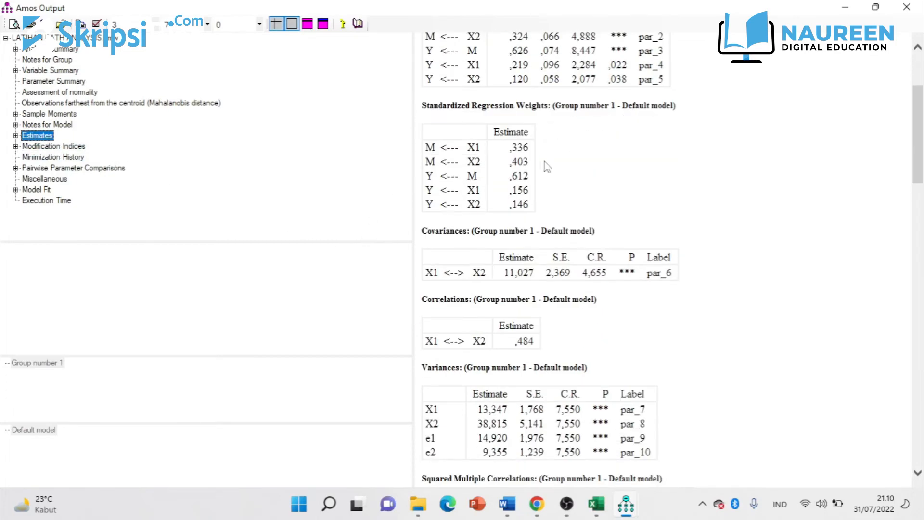
{"action": "scroll", "coordinate": [526, 202], "scroll_direction": "down", "scroll_amount": 3}
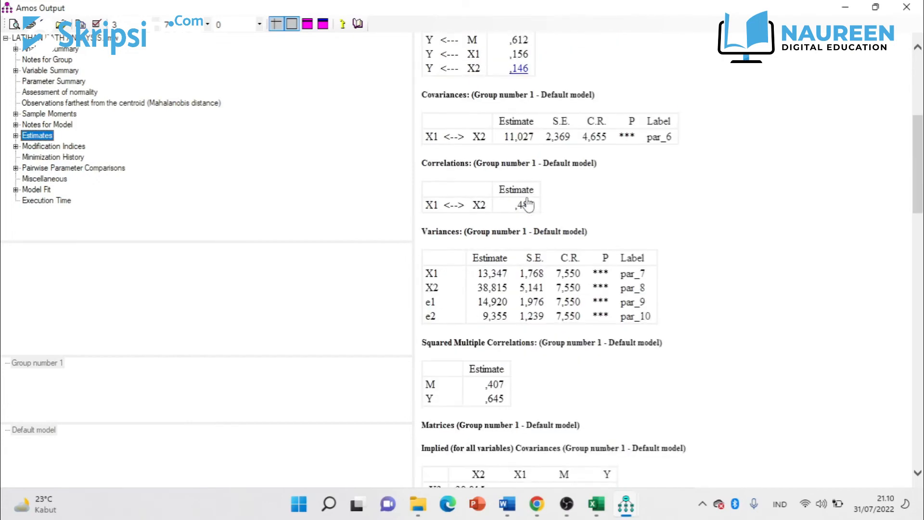
{"action": "scroll", "coordinate": [528, 204], "scroll_direction": "down", "scroll_amount": 6}
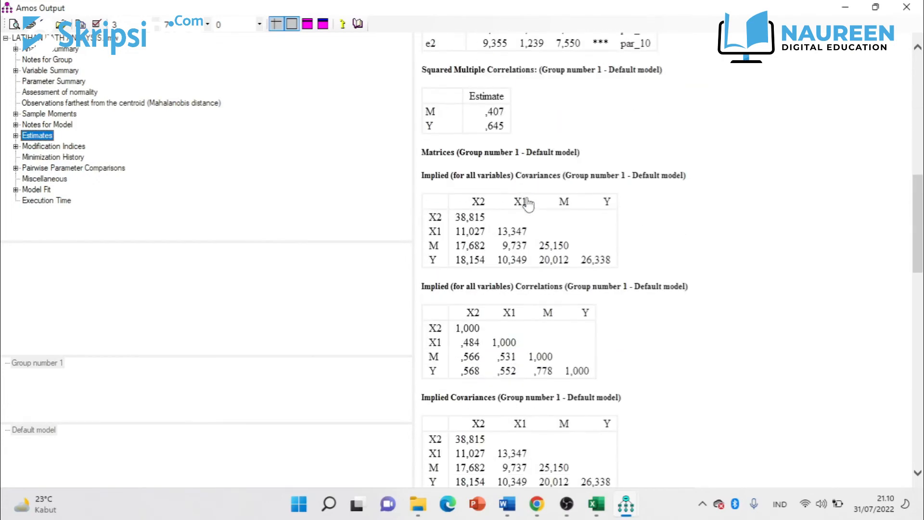
{"action": "scroll", "coordinate": [528, 204], "scroll_direction": "down", "scroll_amount": 4}
{"action": "scroll", "coordinate": [528, 204], "scroll_direction": "down", "scroll_amount": 3}
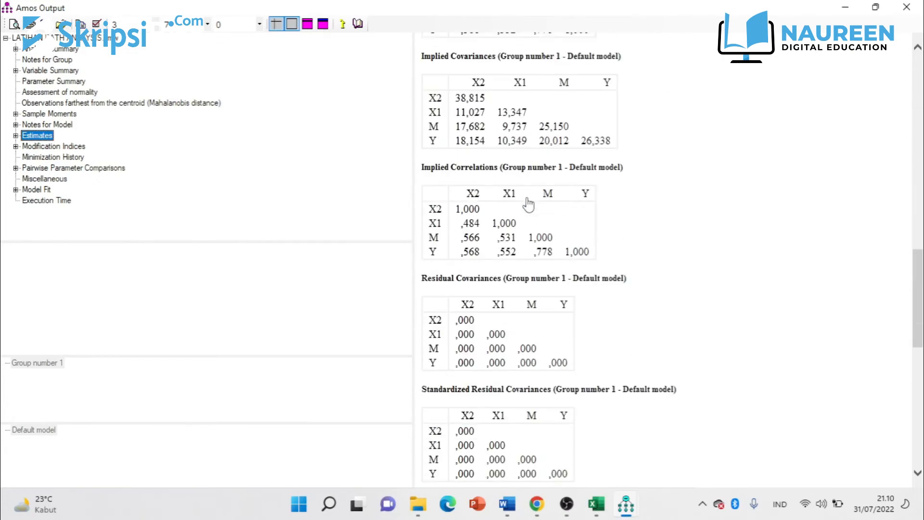
{"action": "scroll", "coordinate": [529, 204], "scroll_direction": "down", "scroll_amount": 3}
{"action": "scroll", "coordinate": [528, 204], "scroll_direction": "down", "scroll_amount": 4}
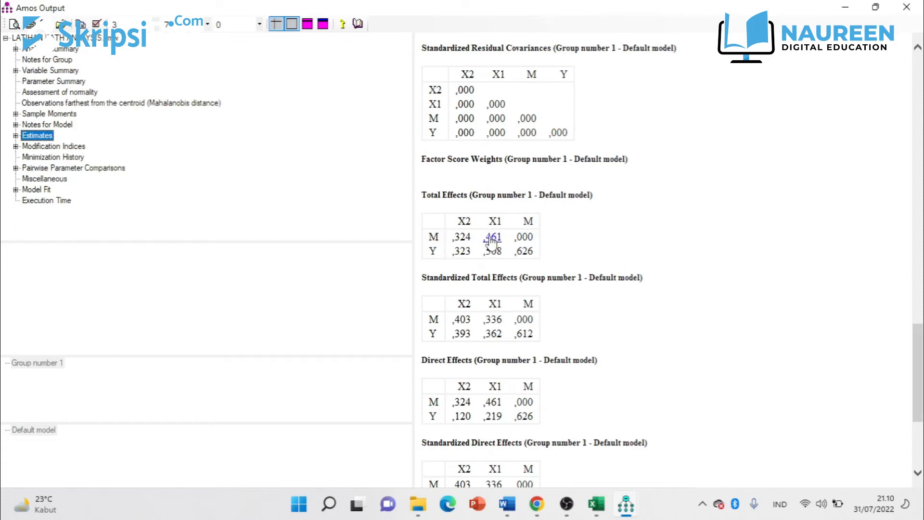
- Examine the total, direct and indirect effects with their standardized versions, then restore the output window to its smaller size
{"action": "scroll", "coordinate": [491, 243], "scroll_direction": "down", "scroll_amount": 3}
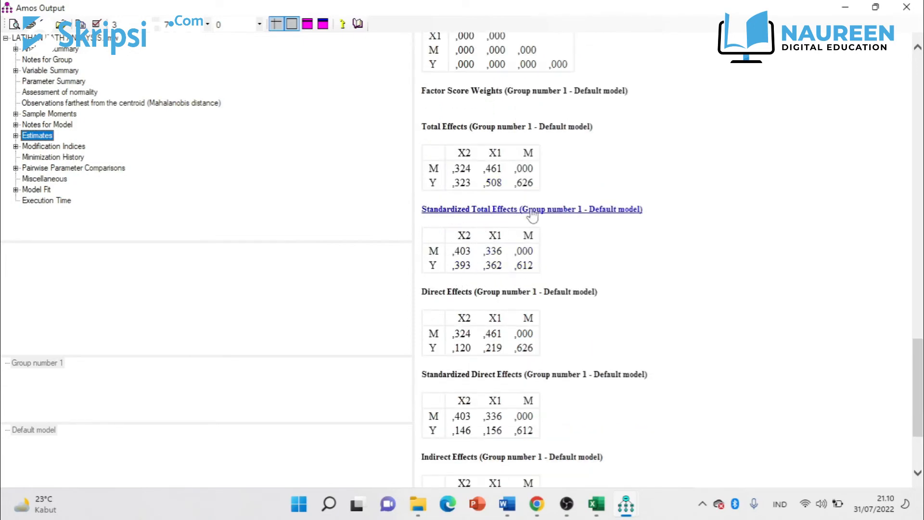
{"action": "scroll", "coordinate": [539, 215], "scroll_direction": "down", "scroll_amount": 3}
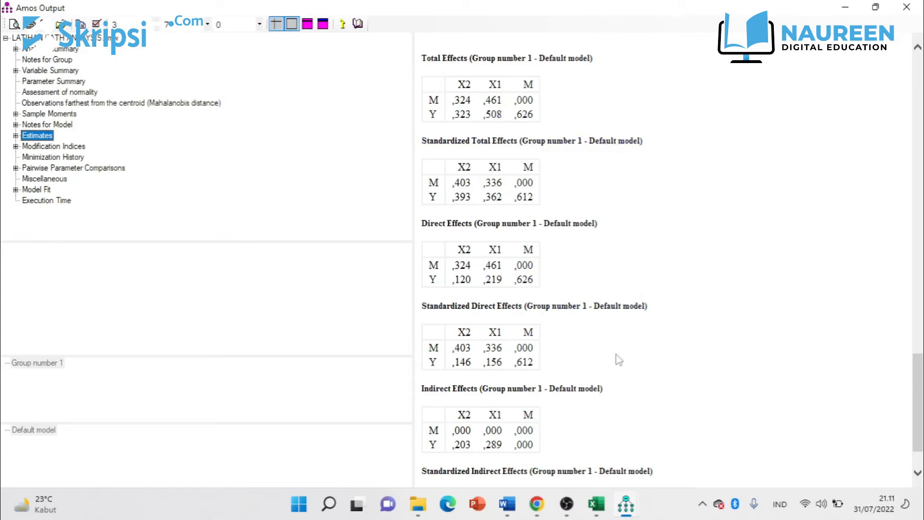
{"action": "scroll", "coordinate": [536, 286], "scroll_direction": "down", "scroll_amount": 2}
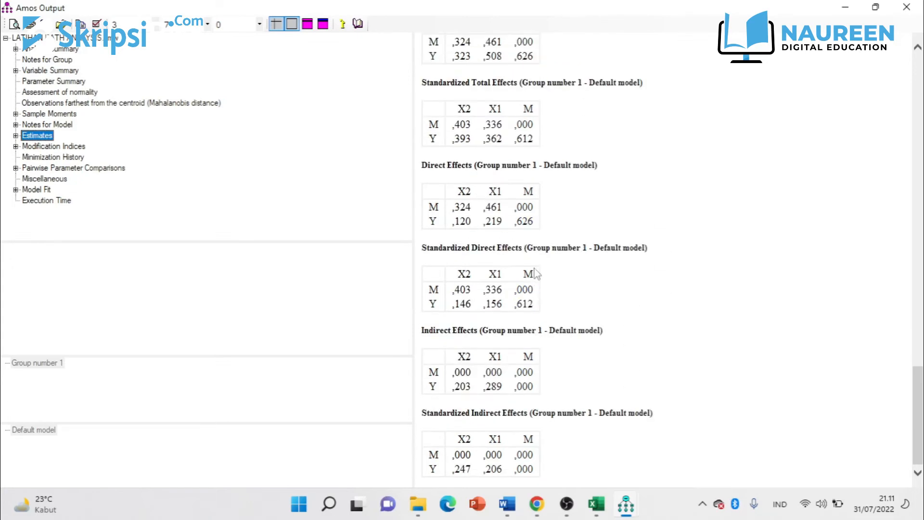
{"action": "scroll", "coordinate": [538, 262], "scroll_direction": "up", "scroll_amount": 2}
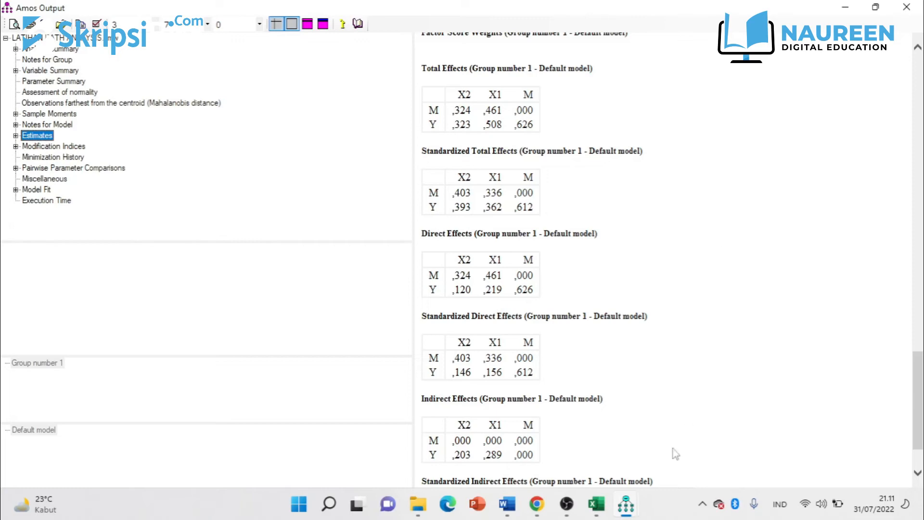
{"action": "left_click", "coordinate": [752, 332]}
{"action": "left_click", "coordinate": [876, 7]}
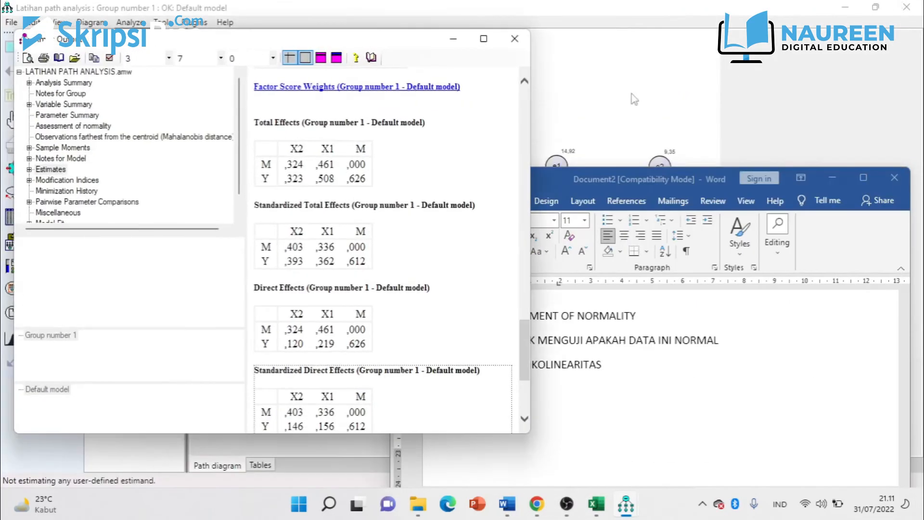
- Move the Amos output aside, bring up the path diagram, and open the Sobel Test excell workbook from the TUTORIAL AMOS - PATH ANALYSIS folder
{"action": "left_click_drag", "start_coordinate": [415, 47], "coordinate": [801, 168]}
{"action": "left_click", "coordinate": [496, 83]}
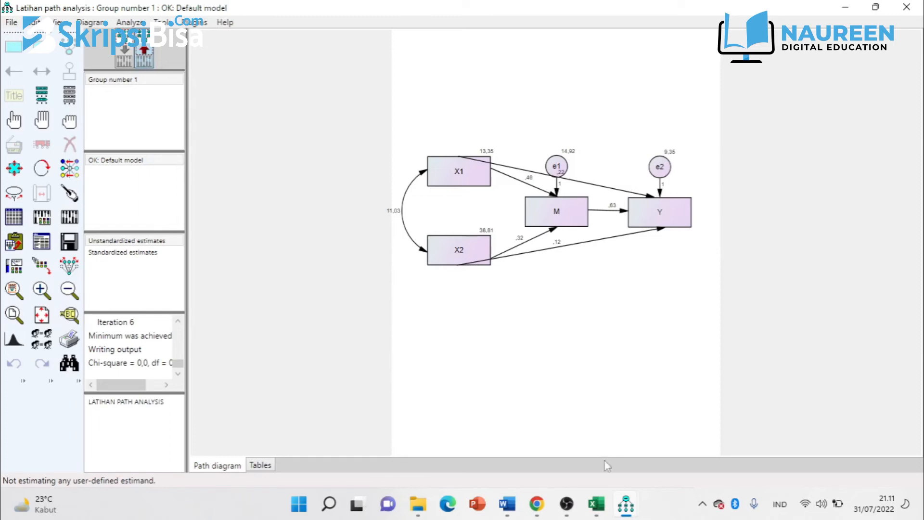
{"action": "mouse_move", "coordinate": [601, 507]}
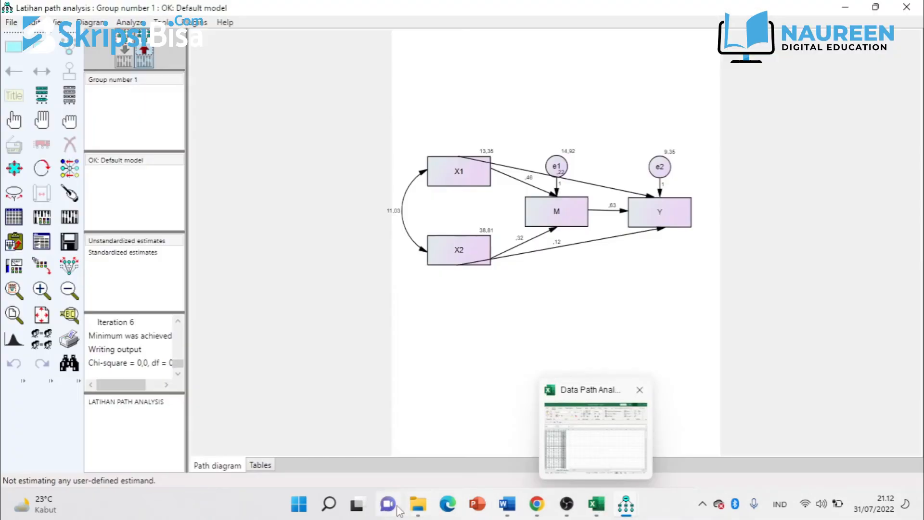
{"action": "mouse_move", "coordinate": [419, 504]}
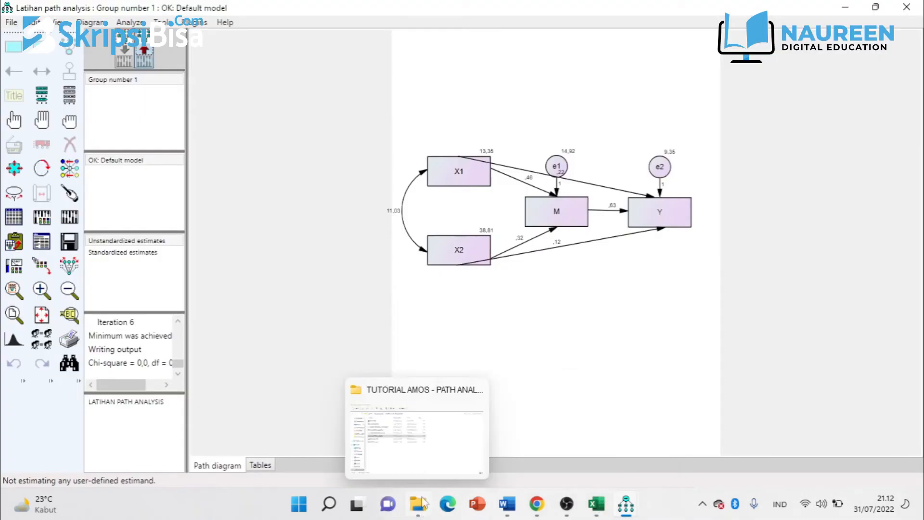
{"action": "left_click", "coordinate": [417, 433]}
{"action": "left_click", "coordinate": [324, 400]}
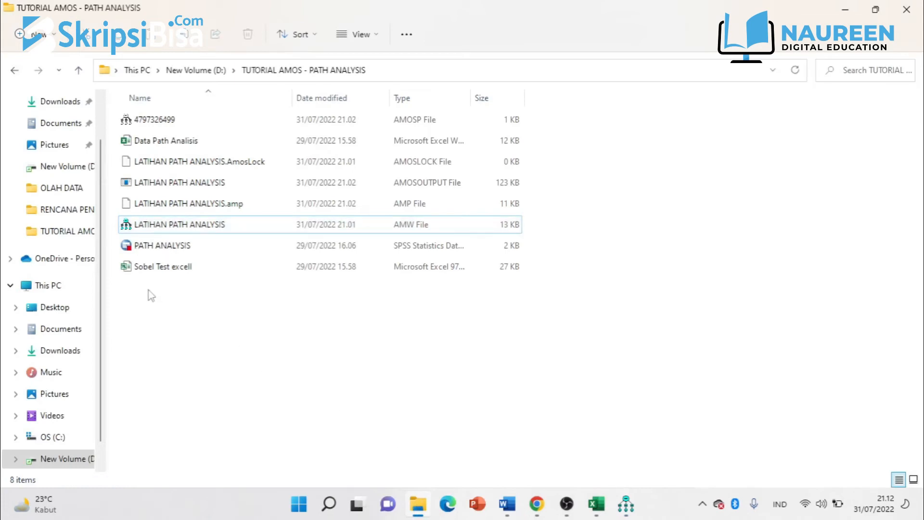
{"action": "double_click", "coordinate": [167, 269]}
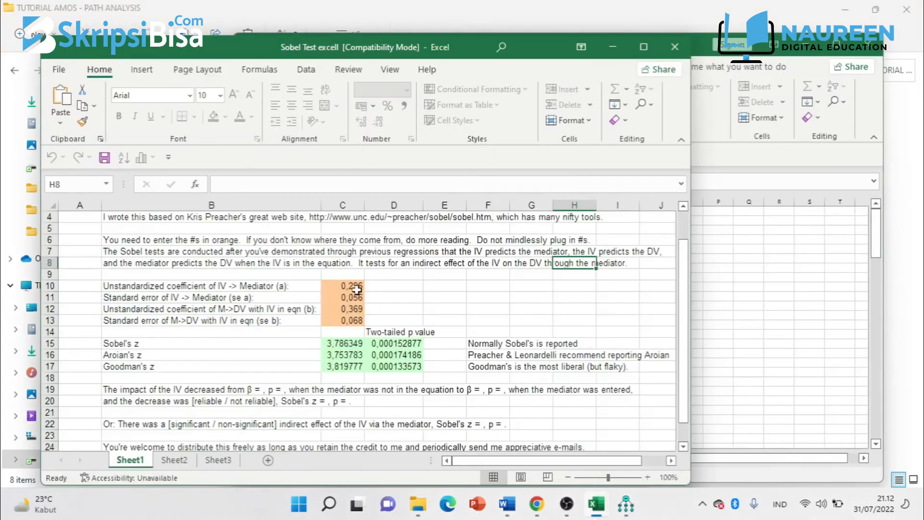
- Clear the four orange coefficient and standard error cells C10:C13 in the Sobel calculator and enlarge the workbook window
{"action": "left_click_drag", "start_coordinate": [354, 287], "coordinate": [348, 321]}
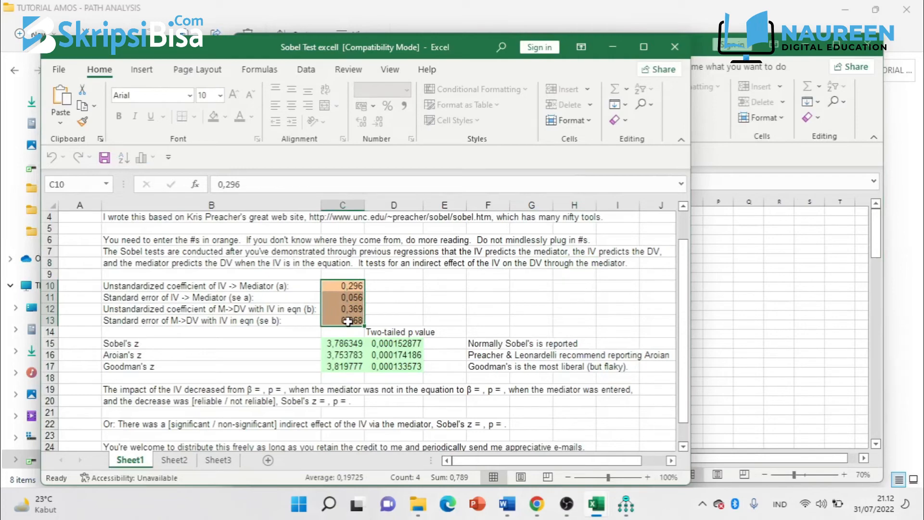
{"action": "key", "text": "Delete"}
{"action": "scroll", "coordinate": [348, 322], "scroll_direction": "down", "scroll_amount": 1}
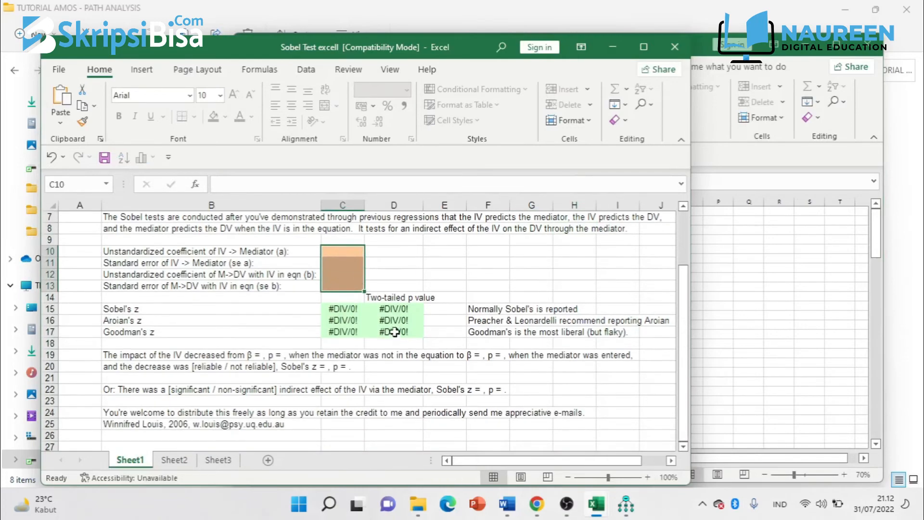
{"action": "scroll", "coordinate": [405, 325], "scroll_direction": "up", "scroll_amount": 2}
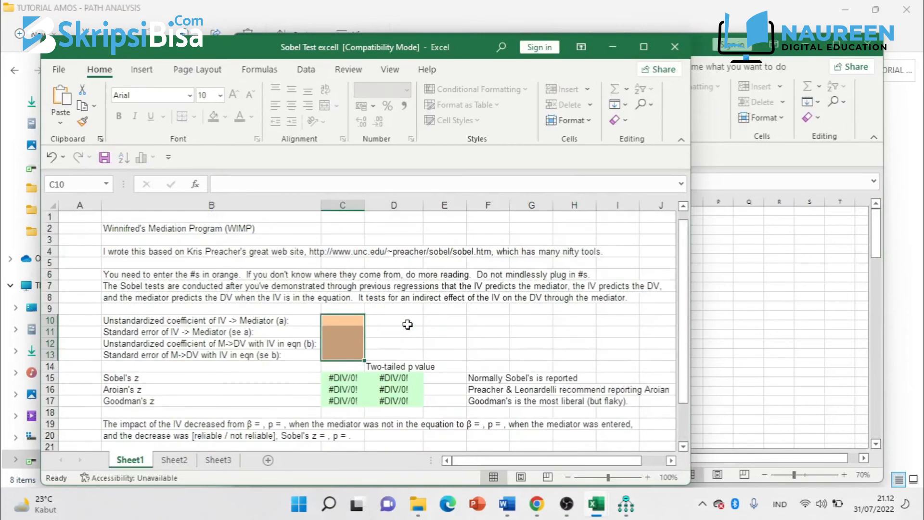
{"action": "left_click", "coordinate": [644, 48]}
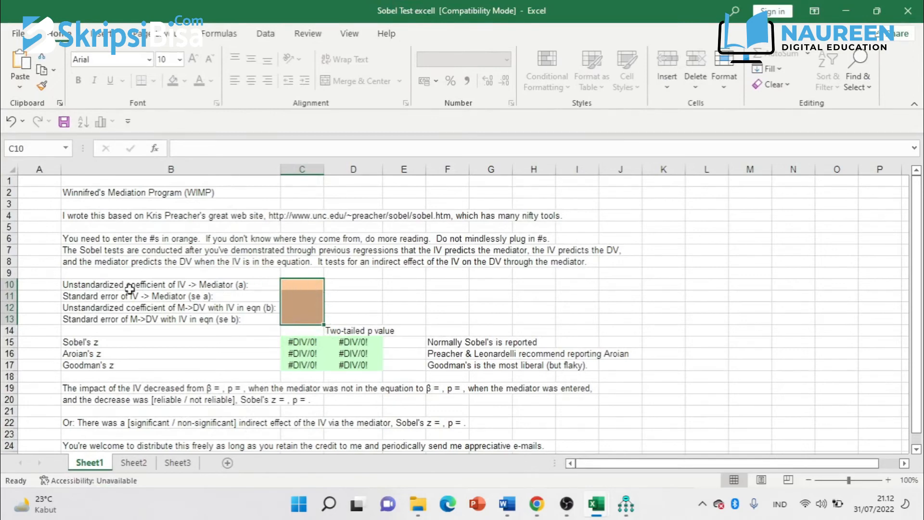
- Examine the Sobel calculator's layout, from the coefficient and standard error inputs to the Sobel's z row
{"action": "left_click", "coordinate": [486, 290]}
{"action": "scroll", "coordinate": [316, 297], "scroll_direction": "down", "scroll_amount": 1}
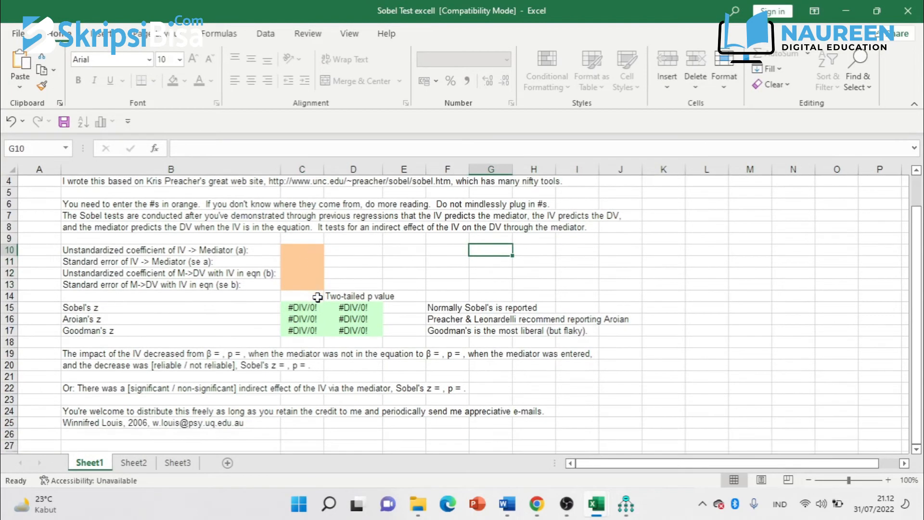
{"action": "left_click", "coordinate": [136, 313]}
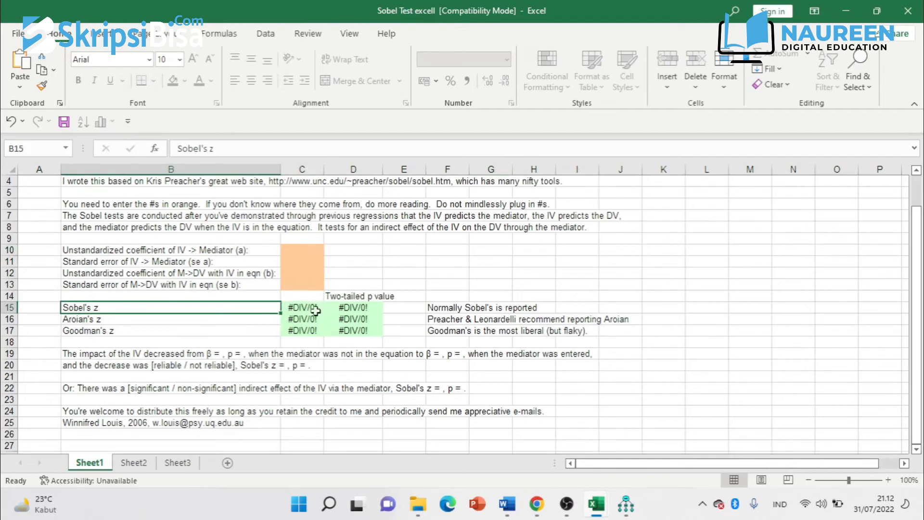
{"action": "left_click", "coordinate": [299, 250]}
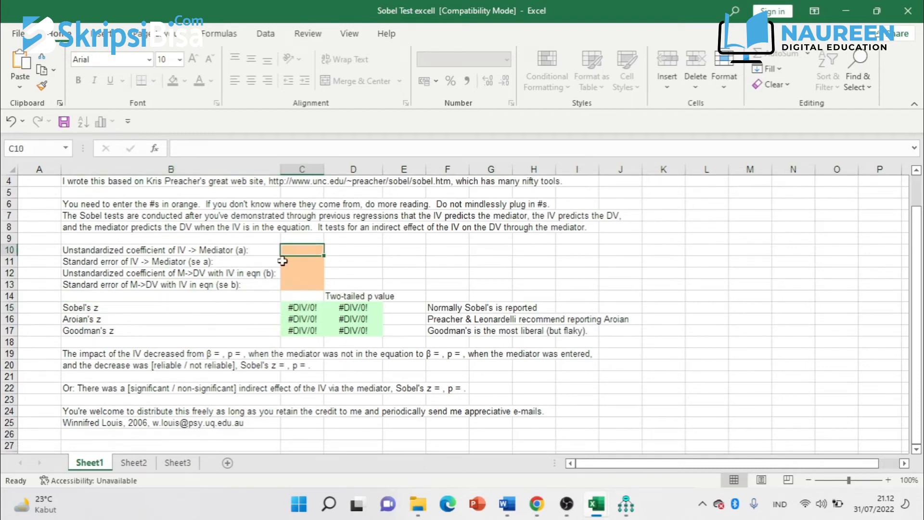
{"action": "scroll", "coordinate": [536, 253], "scroll_direction": "up", "scroll_amount": 1}
{"action": "scroll", "coordinate": [536, 254], "scroll_direction": "down", "scroll_amount": 1}
{"action": "scroll", "coordinate": [536, 255], "scroll_direction": "down", "scroll_amount": 1}
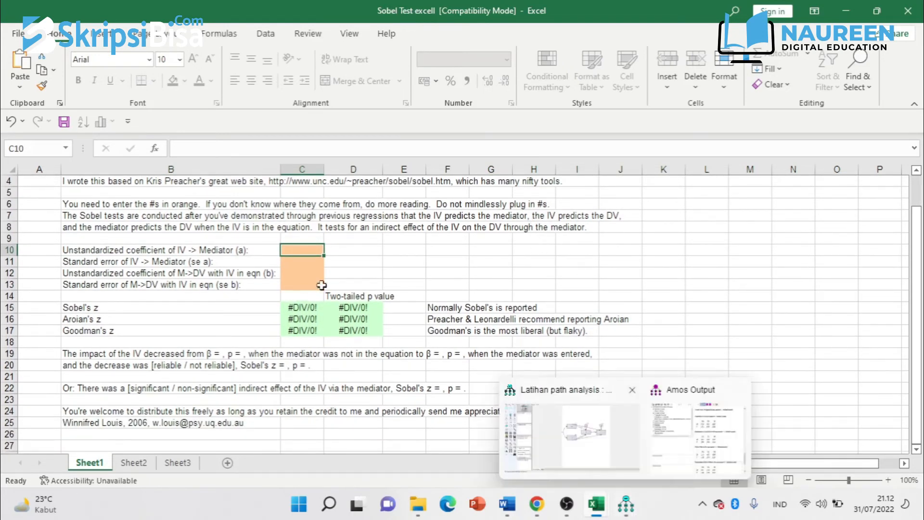
- Arrange the Amos output beside the Sobel calculator so the Regression Weights table is readable next to the input cells
{"action": "mouse_move", "coordinate": [607, 510]}
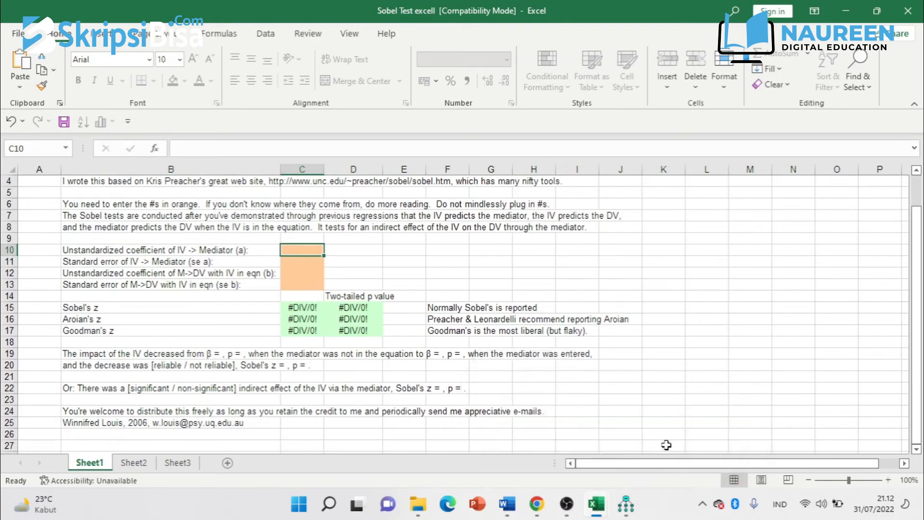
{"action": "mouse_move", "coordinate": [628, 496]}
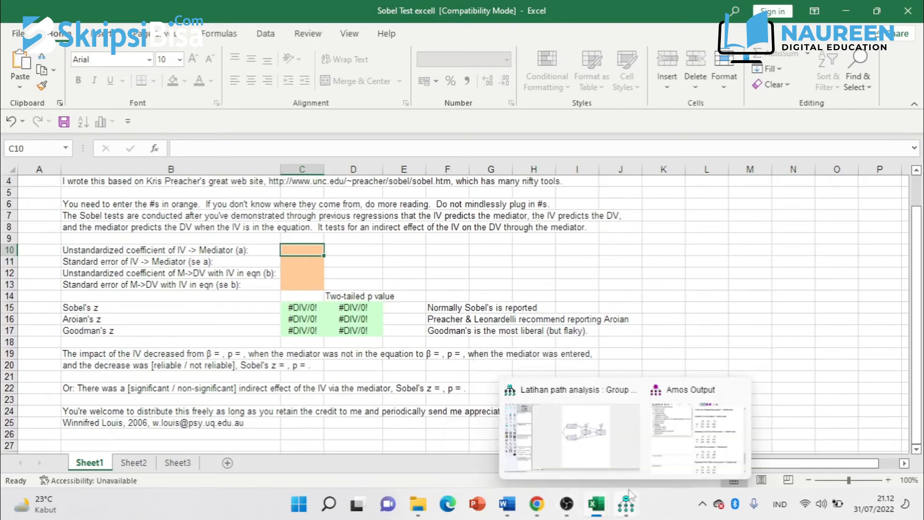
{"action": "left_click", "coordinate": [692, 439]}
{"action": "scroll", "coordinate": [734, 295], "scroll_direction": "up", "scroll_amount": 10}
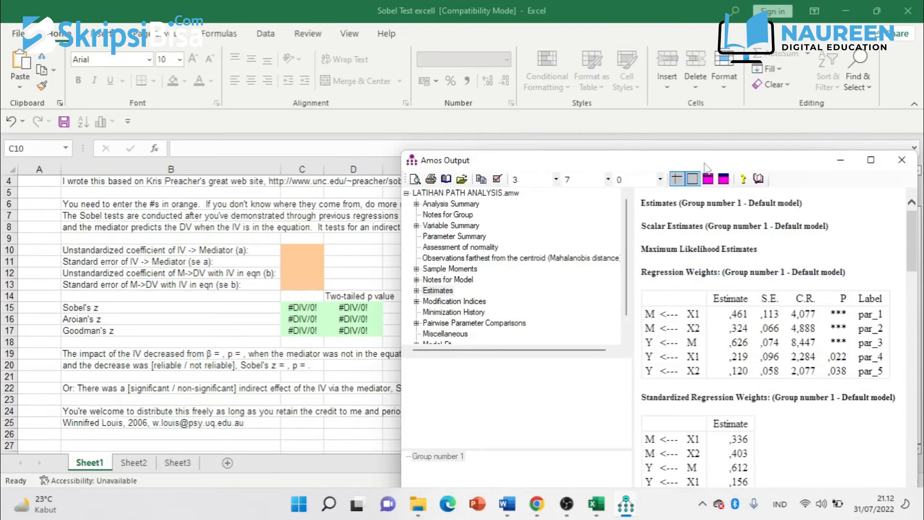
{"action": "left_click_drag", "start_coordinate": [705, 165], "coordinate": [734, 77]}
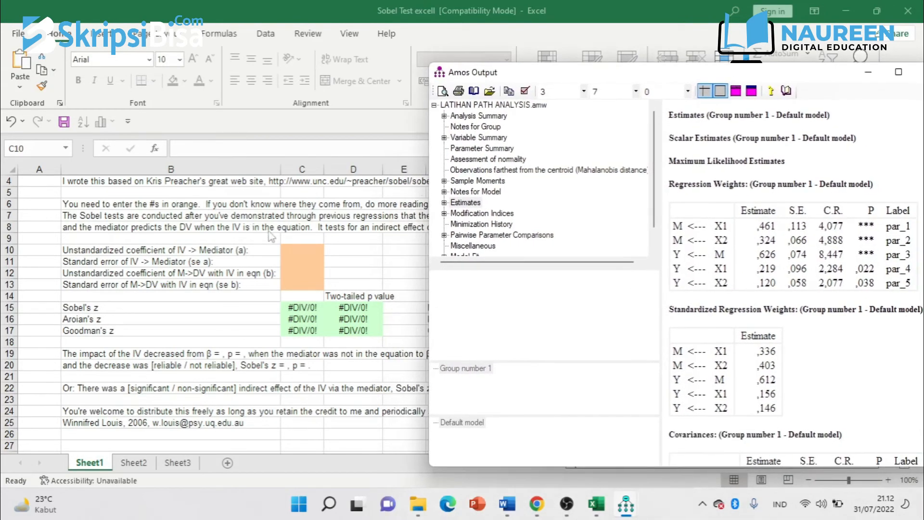
{"action": "left_click", "coordinate": [301, 18]}
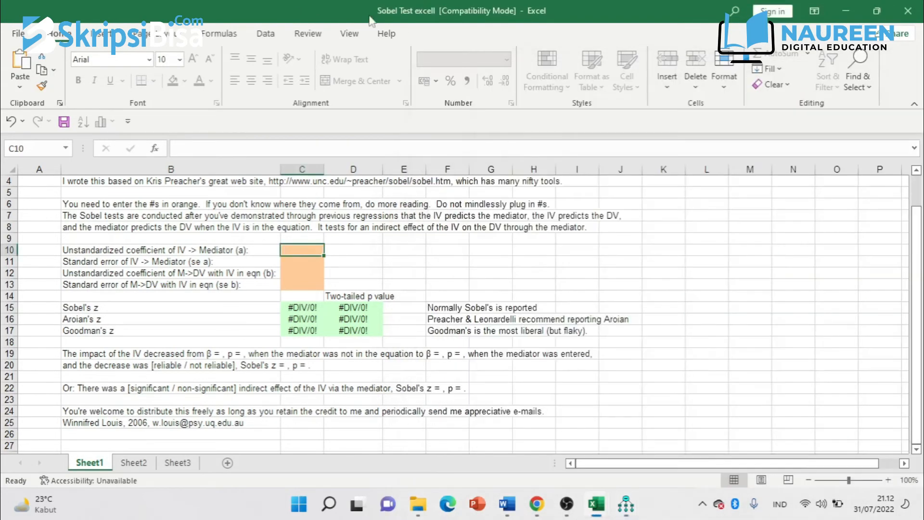
{"action": "left_click", "coordinate": [876, 11]}
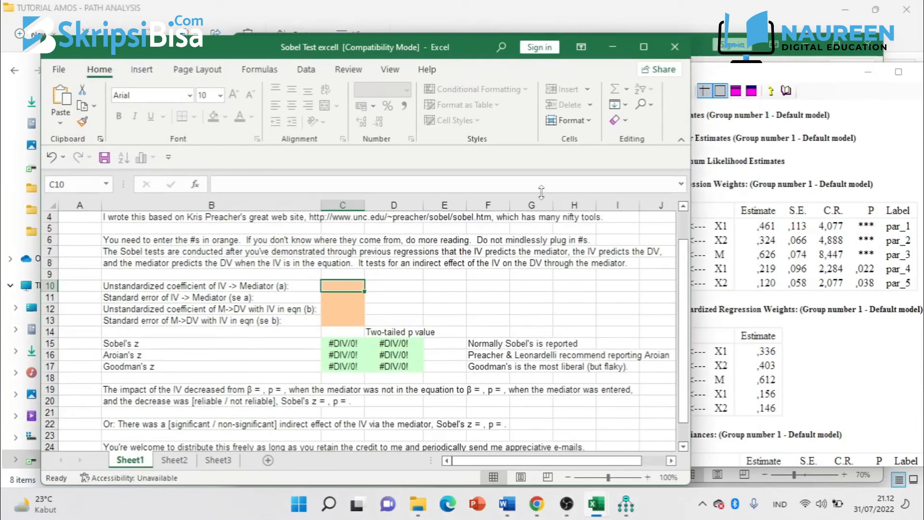
{"action": "left_click_drag", "start_coordinate": [691, 205], "coordinate": [650, 205]}
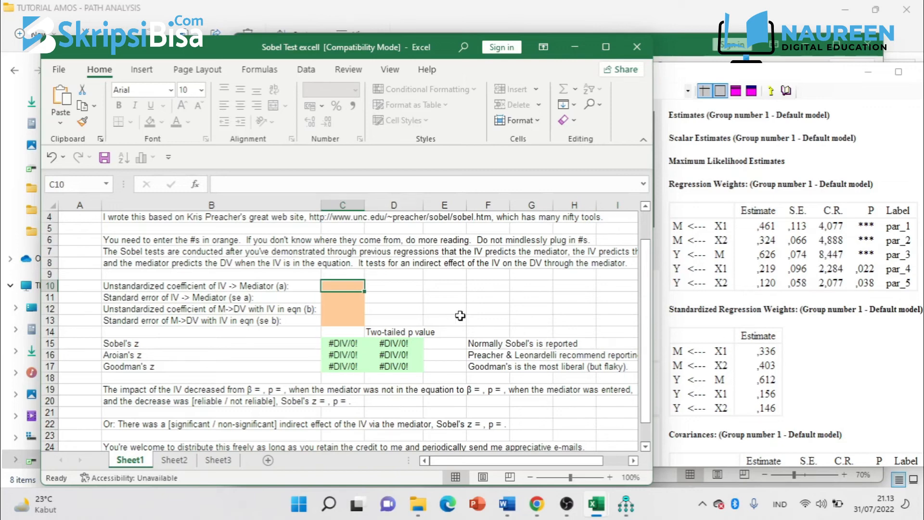
- Enter the X1-to-M path in the Sobel calculator: coefficient a as 0,461 in C10 and its standard error as 0,113 in C11
{"action": "left_click", "coordinate": [198, 288]}
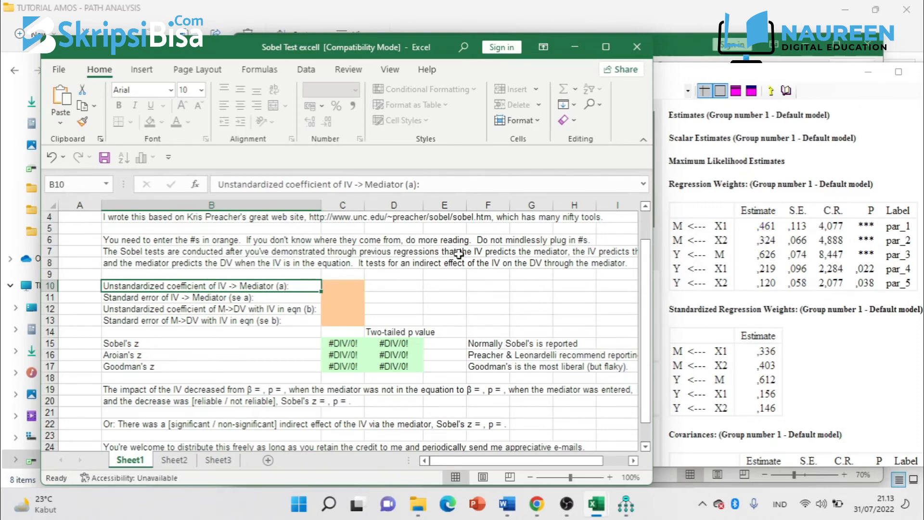
{"action": "left_click", "coordinate": [345, 288]}
{"action": "type", "text": "0,461"}
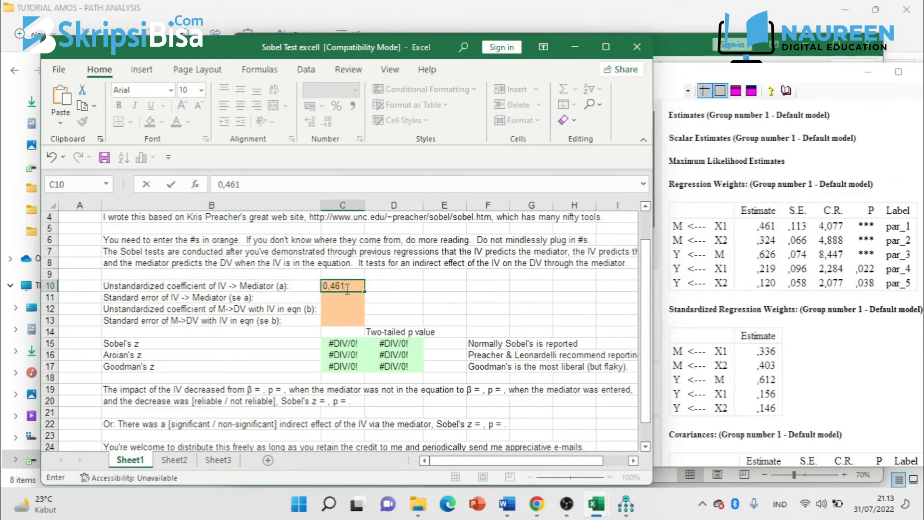
{"action": "key", "text": "Return"}
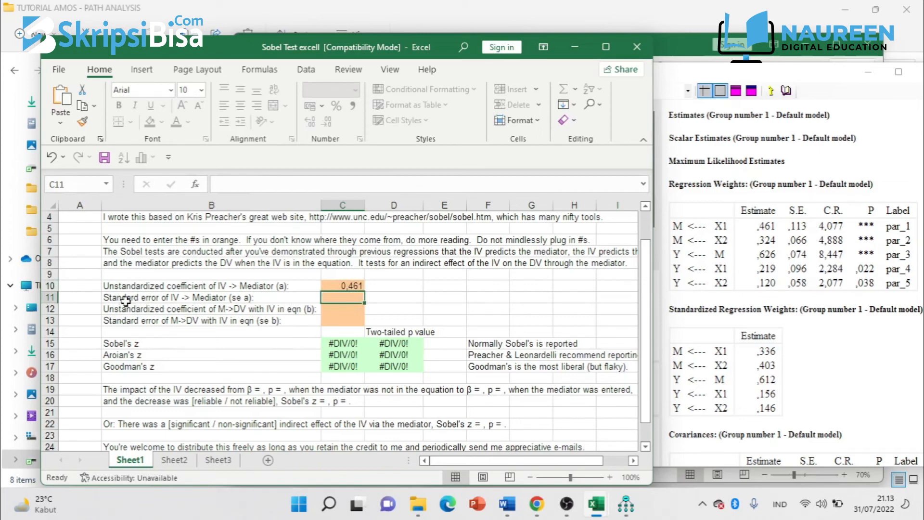
{"action": "left_click", "coordinate": [173, 297]}
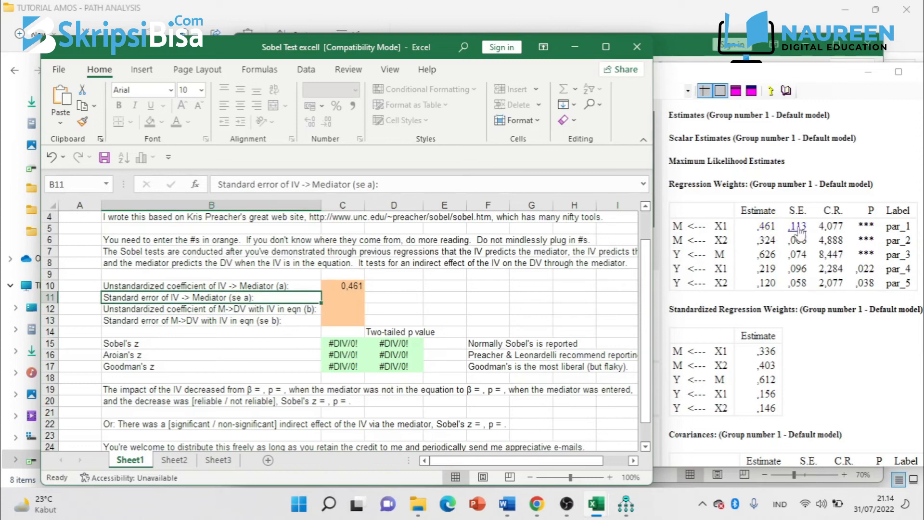
{"action": "left_click", "coordinate": [352, 299]}
{"action": "type", "text": "0,113"}
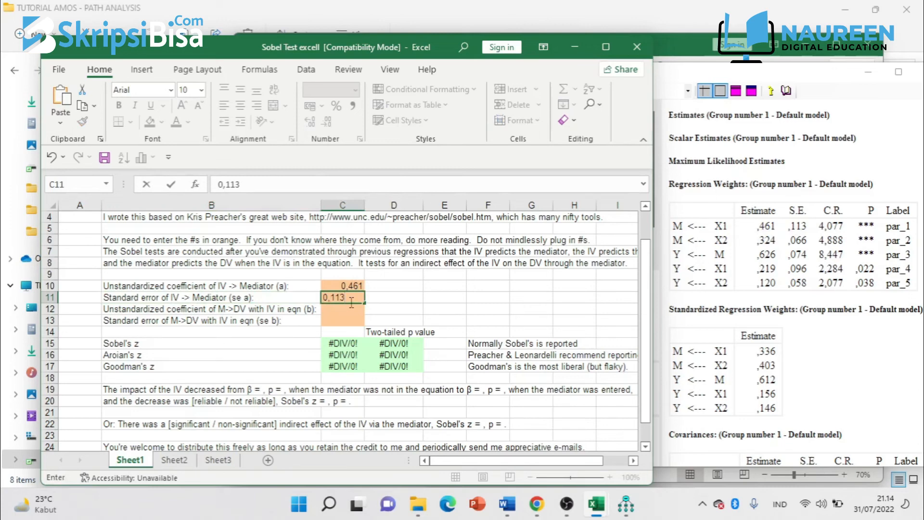
{"action": "left_click", "coordinate": [351, 307]}
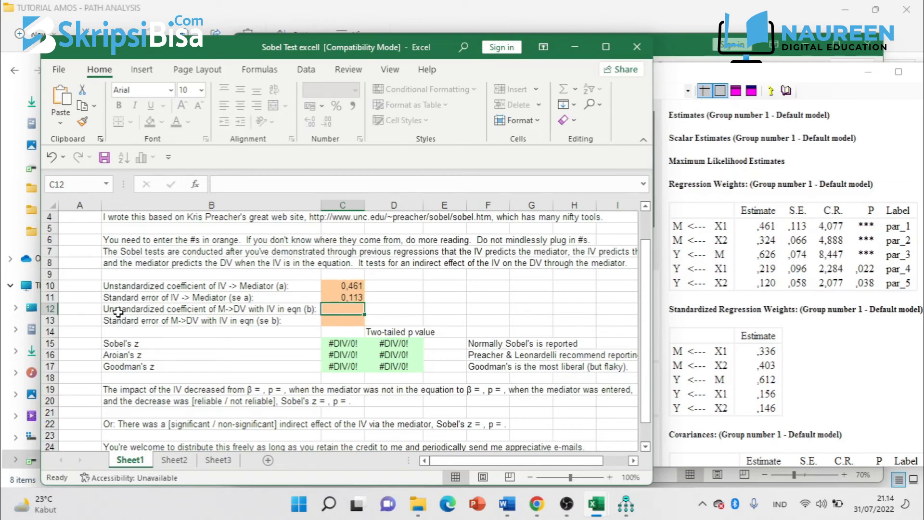
- Enter the M-to-Y path in the Sobel calculator: coefficient b as 0,626 in C12 and its standard error as 0,074 in C13
{"action": "left_click", "coordinate": [225, 312]}
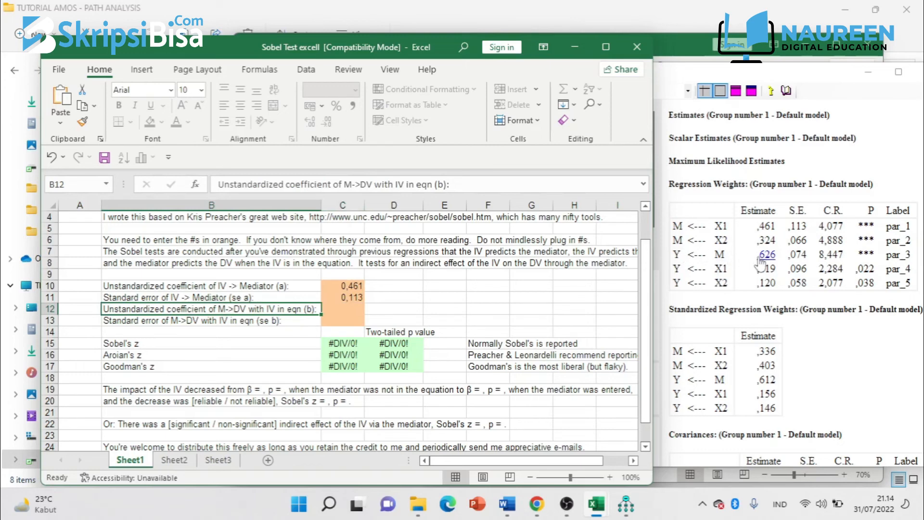
{"action": "left_click", "coordinate": [345, 309]}
{"action": "type", "text": "0,626"}
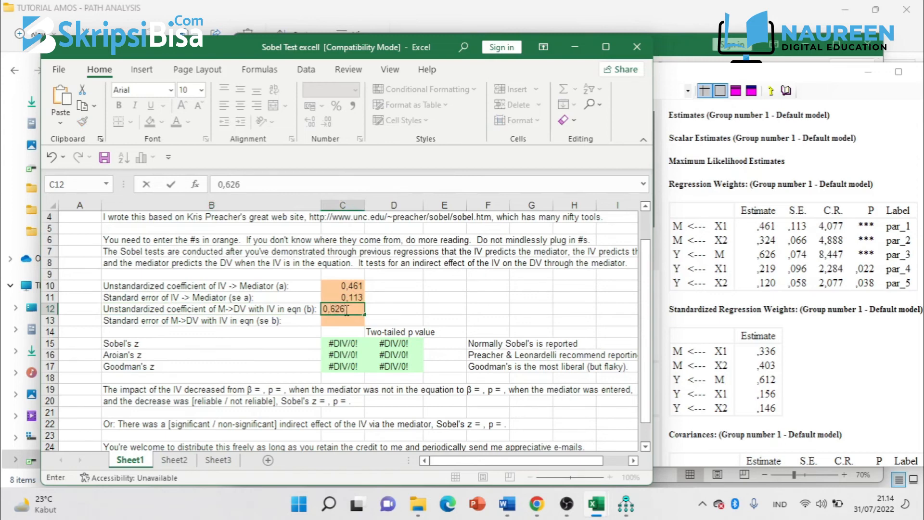
{"action": "key", "text": "Return"}
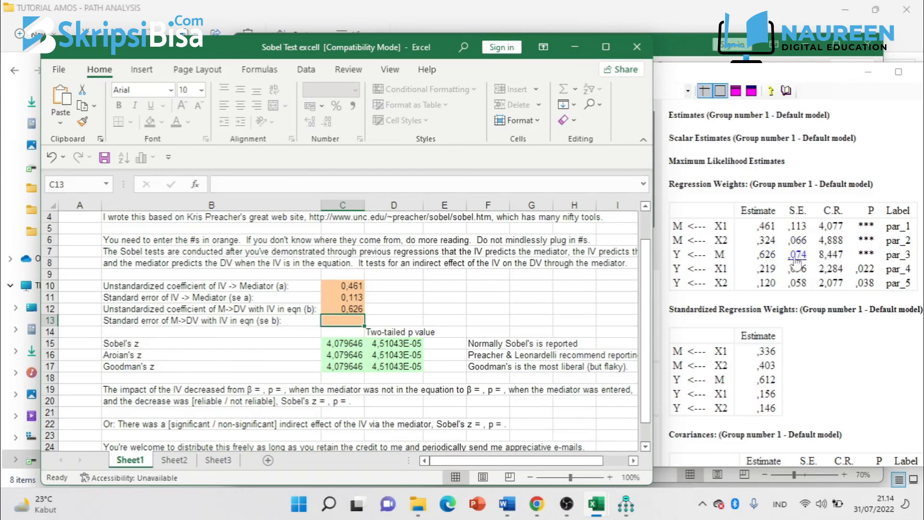
{"action": "type", "text": "0,074"}
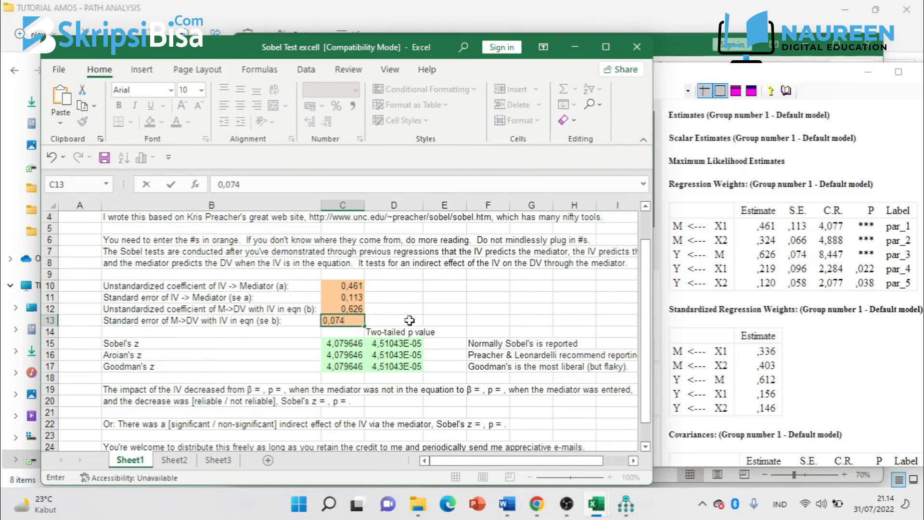
{"action": "key", "text": "Return"}
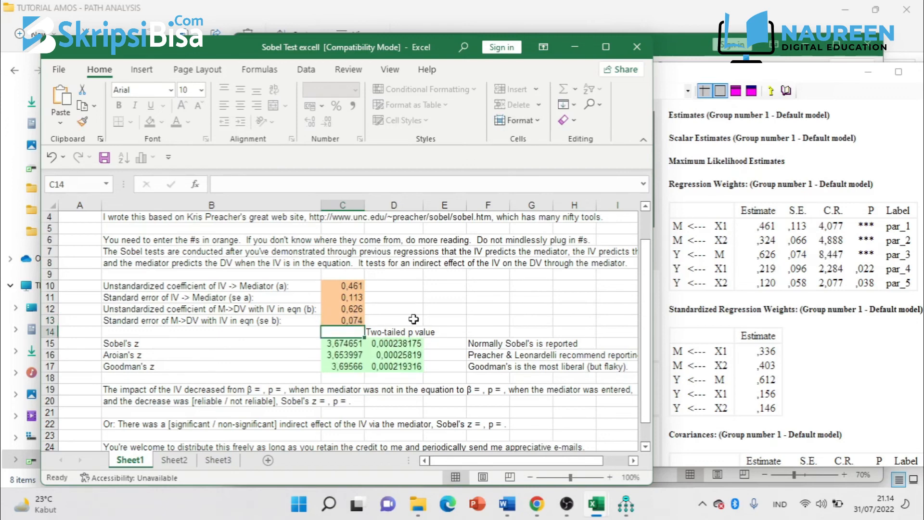
- Check Sobel's z and its two-tailed p value for the indirect effect of X1 on Y through M
{"action": "left_click", "coordinate": [383, 345]}
{"action": "left_click", "coordinate": [135, 345]}
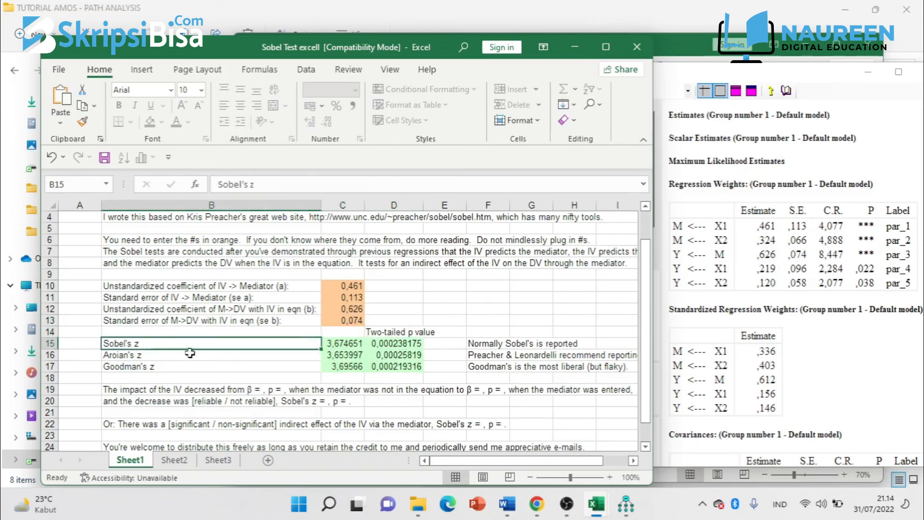
{"action": "left_click", "coordinate": [336, 344]}
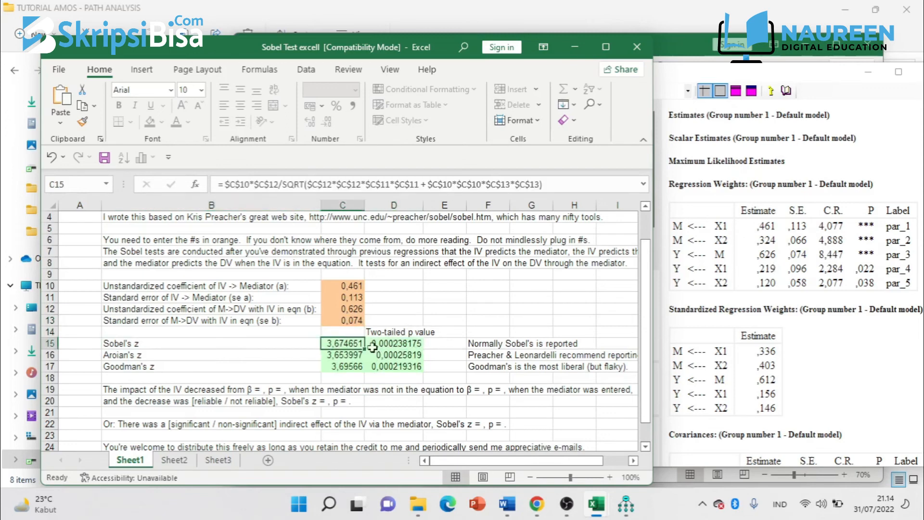
{"action": "left_click", "coordinate": [402, 345]}
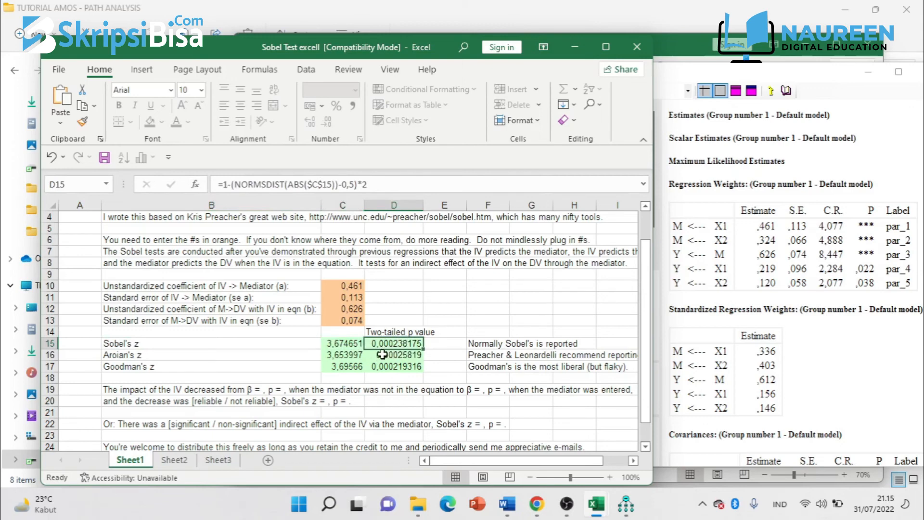
{"action": "left_click", "coordinate": [342, 346]}
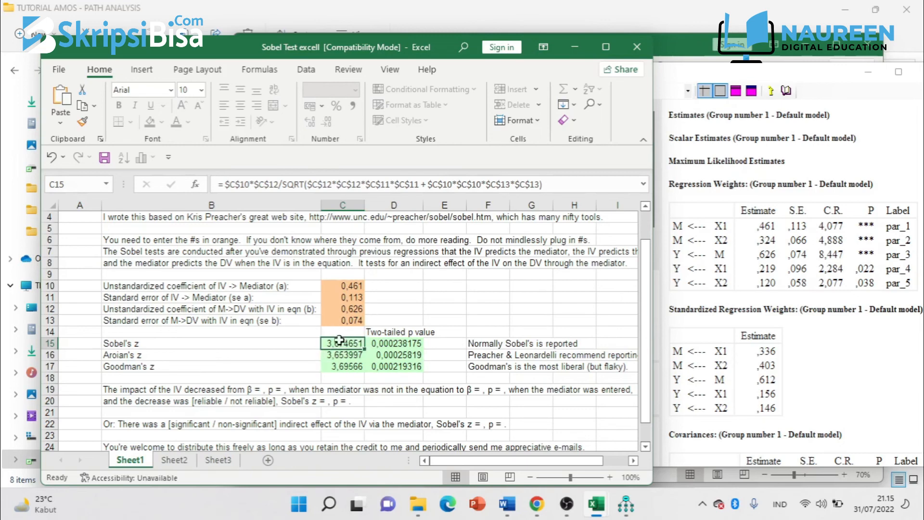
- Read the two-tailed p value beside Sobel's z for the X1 mediation test
{"action": "left_click", "coordinate": [399, 342]}
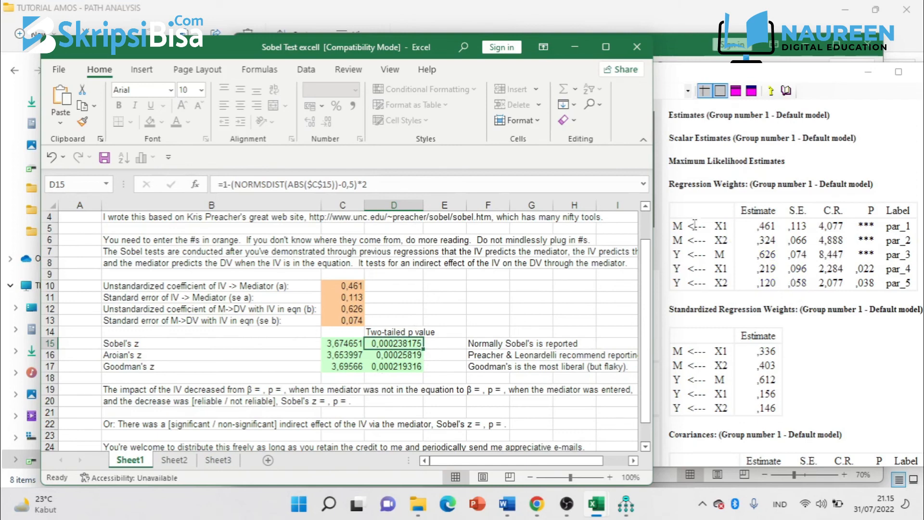
{"action": "left_click", "coordinate": [545, 288]}
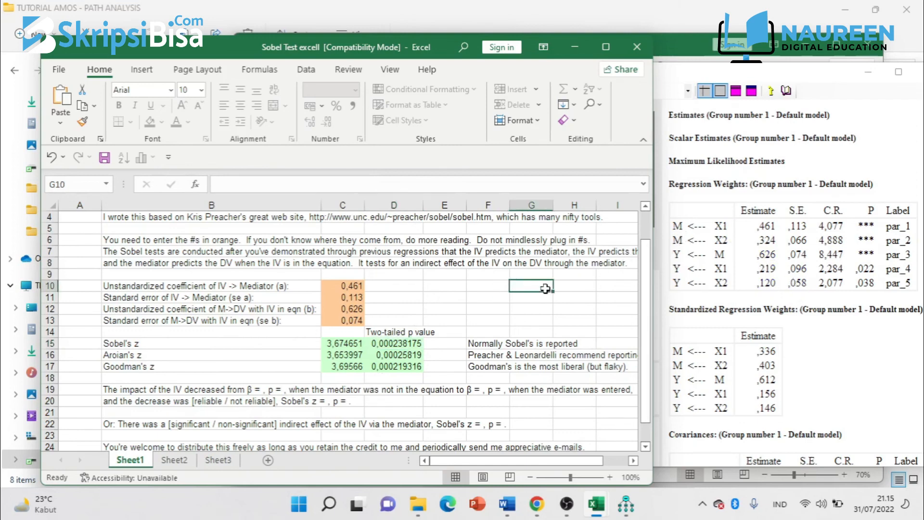
- Enter the X2-to-M path in the Sobel calculator: coefficient a as 0,342 in C10 and its standard error as 0,066 in C11
{"action": "left_click", "coordinate": [343, 289]}
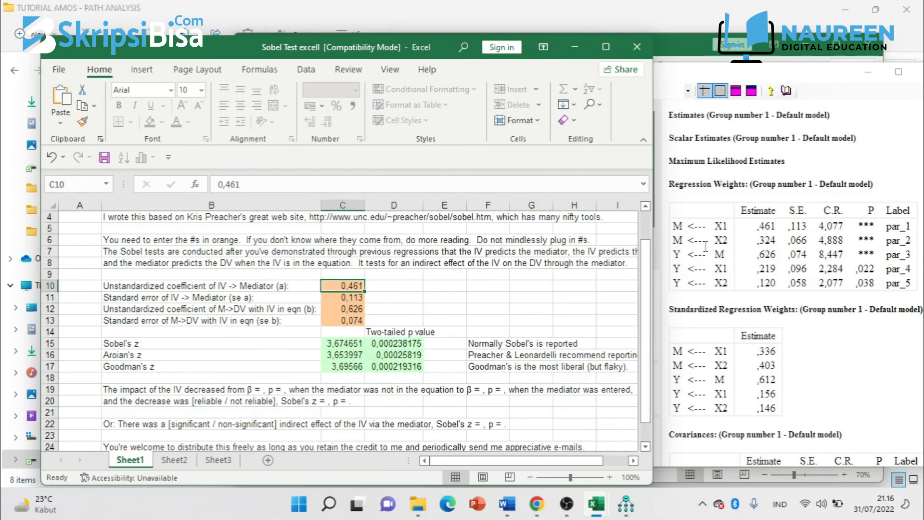
{"action": "left_click", "coordinate": [221, 287]}
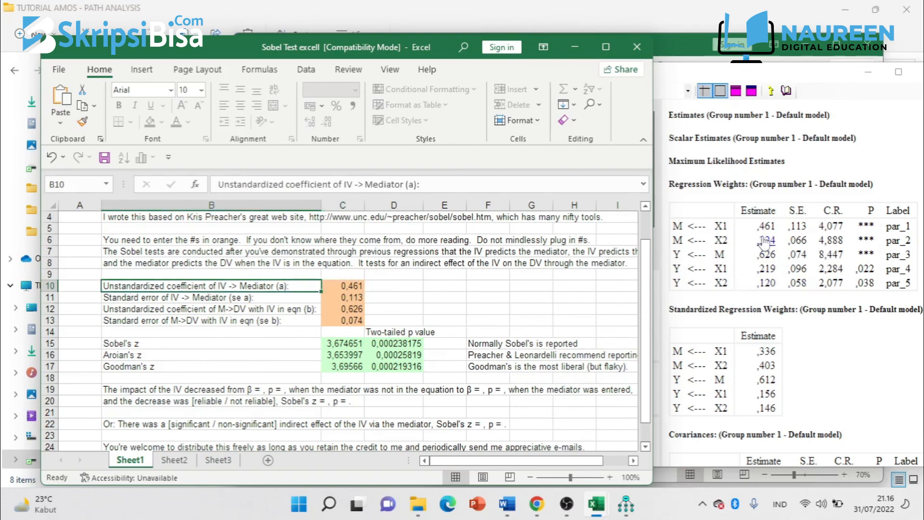
{"action": "left_click", "coordinate": [335, 290]}
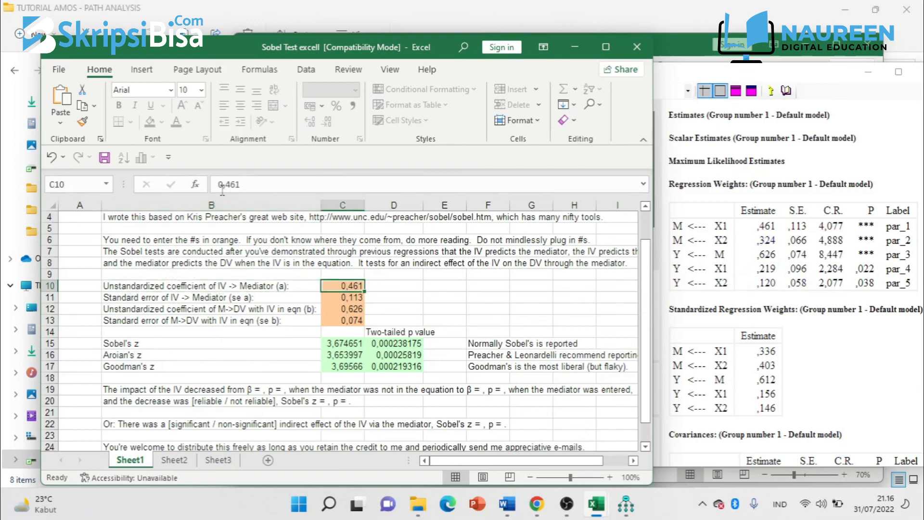
{"action": "type", "text": "0,3"}
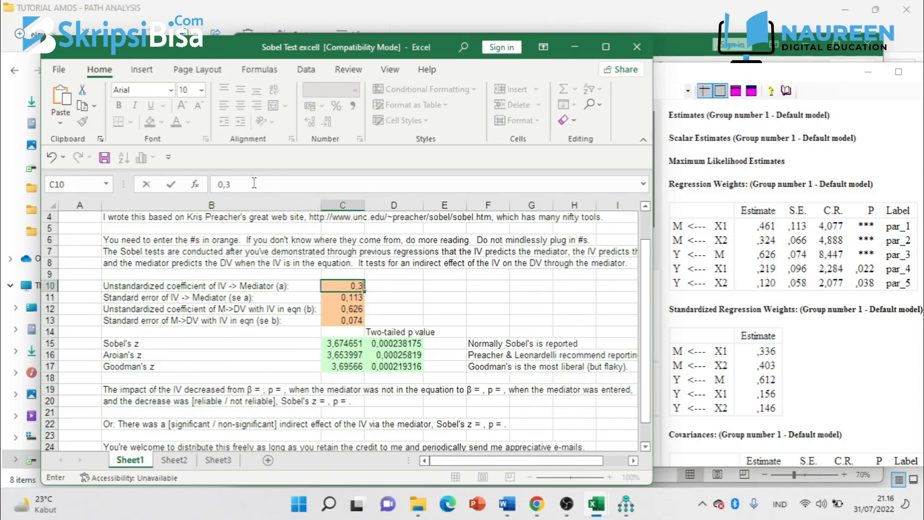
{"action": "type", "text": "42"}
{"action": "key", "text": "Return"}
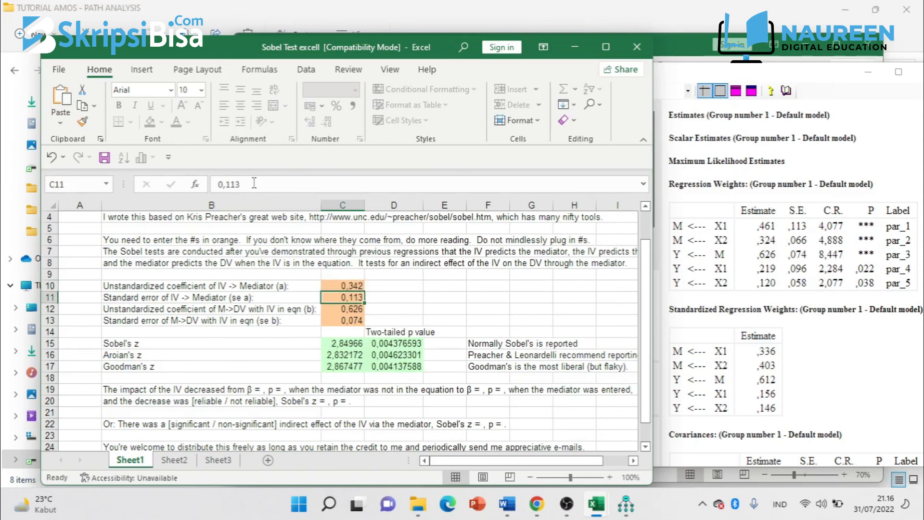
{"action": "type", "text": "0"}
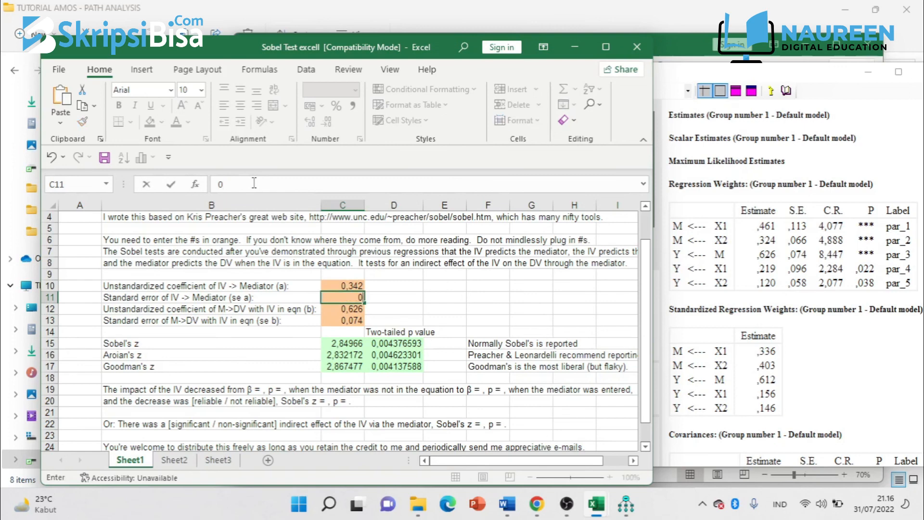
{"action": "type", "text": ",066"}
{"action": "key", "text": "Return"}
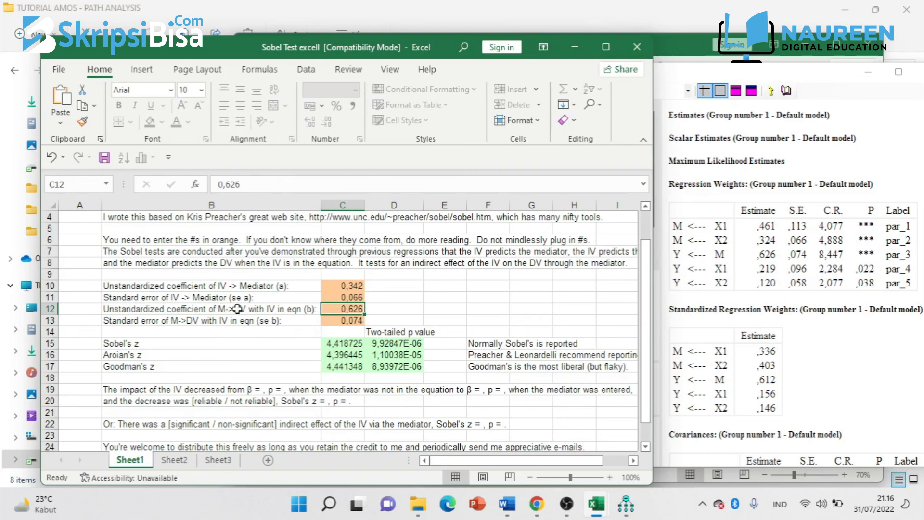
- Compare the M-to-Y coefficient and standard error with the Amos Regression Weights, and check Sobel's z and p value for X2 through M
{"action": "left_click", "coordinate": [720, 255]}
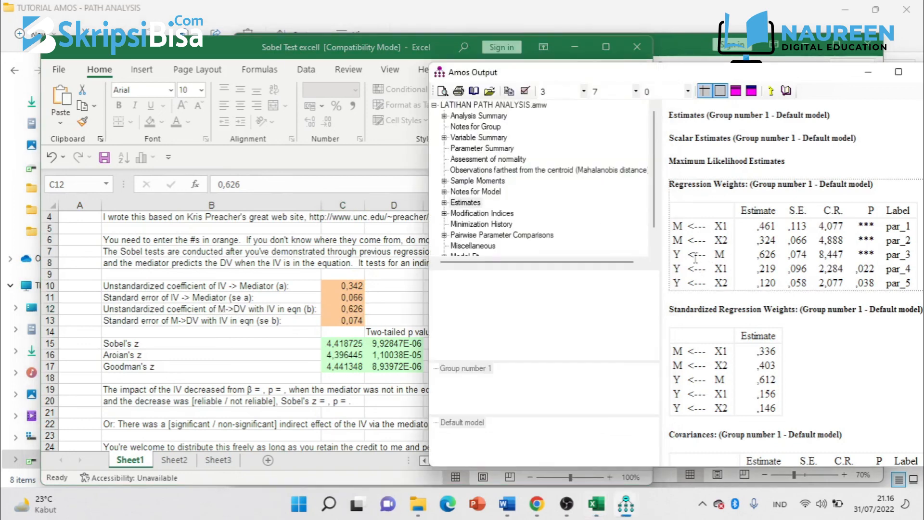
{"action": "left_click", "coordinate": [358, 198]}
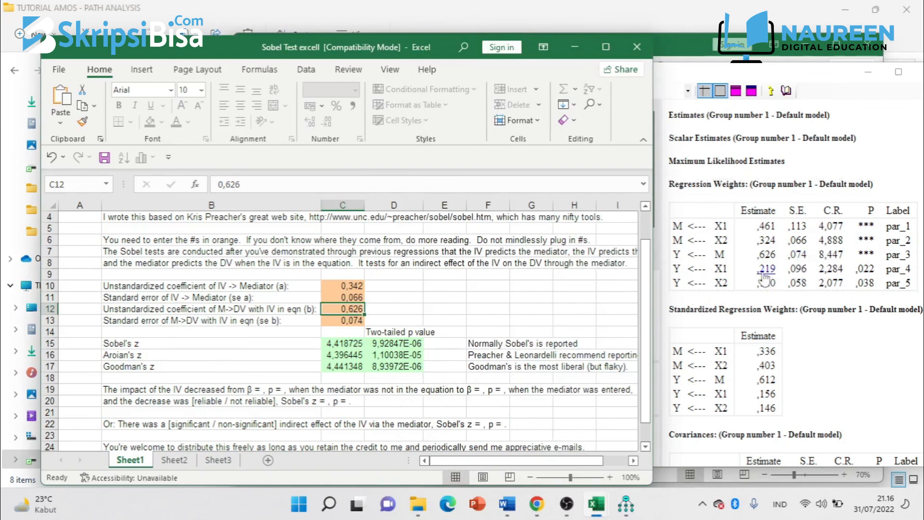
{"action": "left_click", "coordinate": [350, 321]}
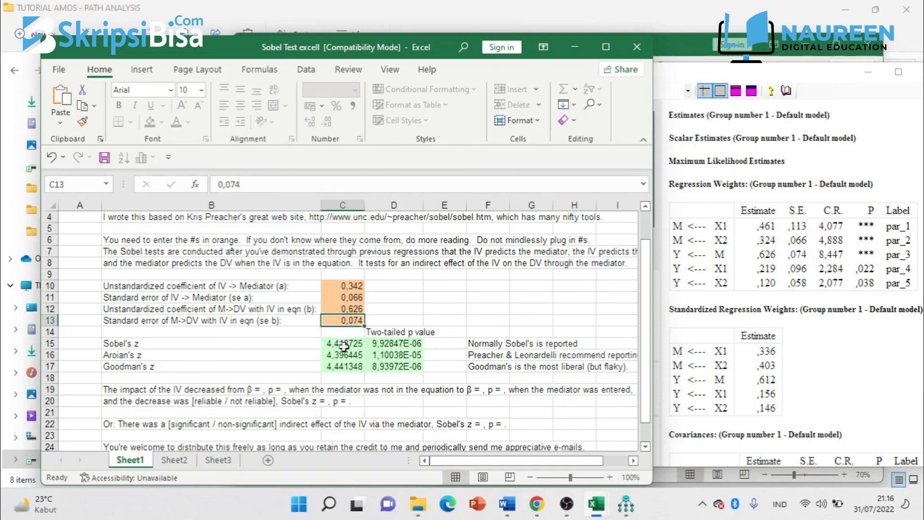
{"action": "left_click", "coordinate": [344, 345]}
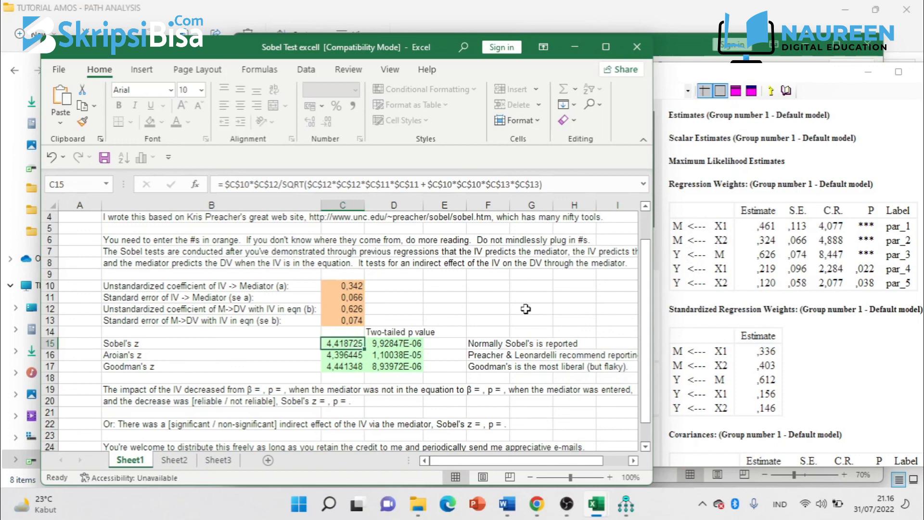
{"action": "left_click", "coordinate": [392, 343]}
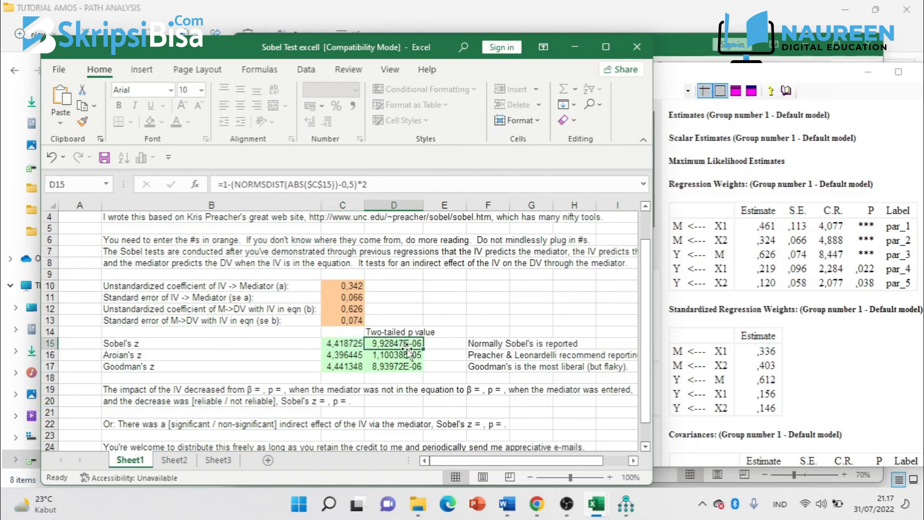
- Try to widen column D and edit the Sobel p value cell D15
{"action": "left_click", "coordinate": [419, 204]}
{"action": "left_click", "coordinate": [427, 205]}
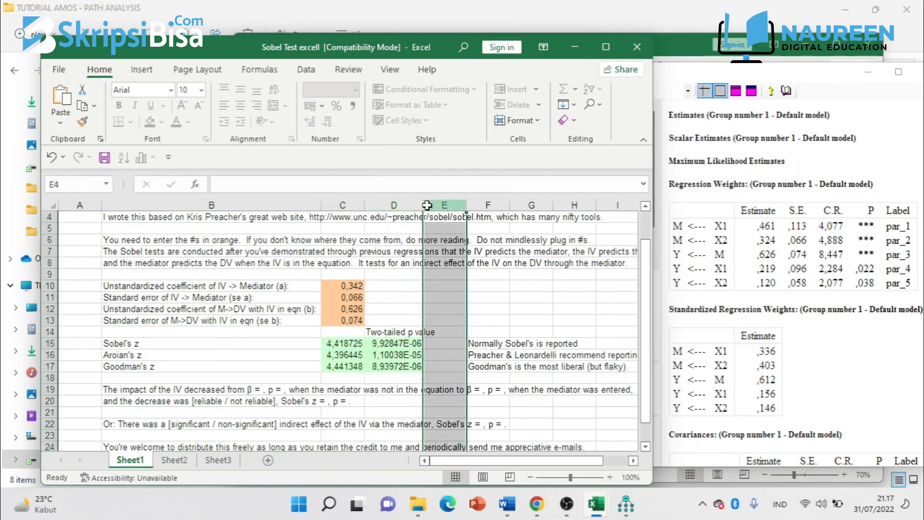
{"action": "left_click", "coordinate": [423, 206]}
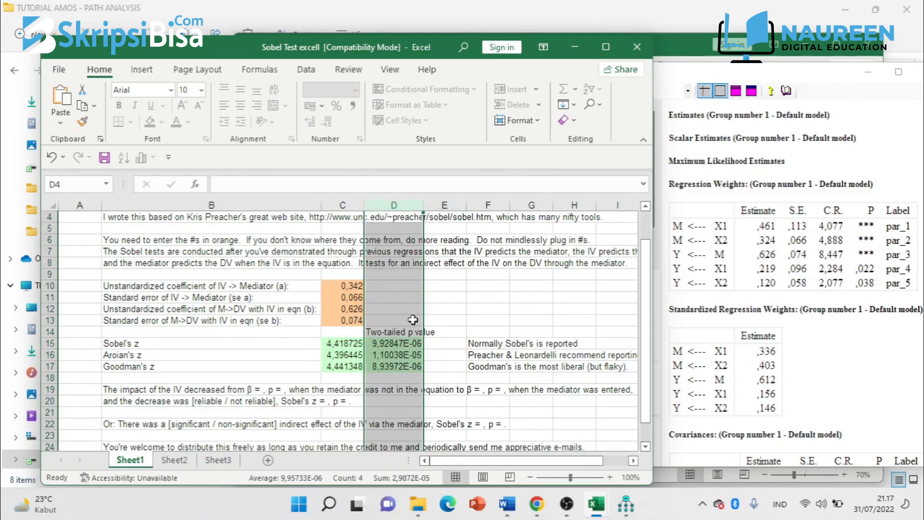
{"action": "left_click", "coordinate": [411, 344]}
{"action": "double_click", "coordinate": [410, 343]}
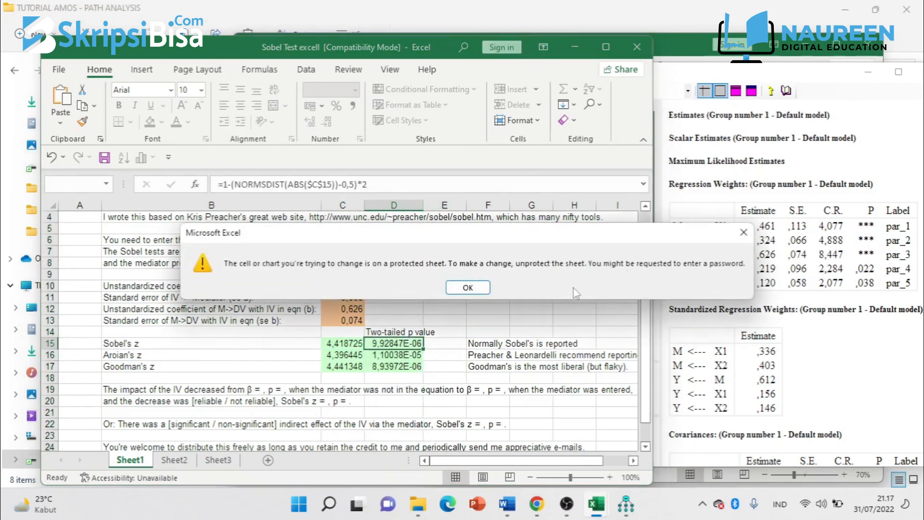
{"action": "left_click", "coordinate": [744, 232]}
{"action": "key", "text": "Left"}
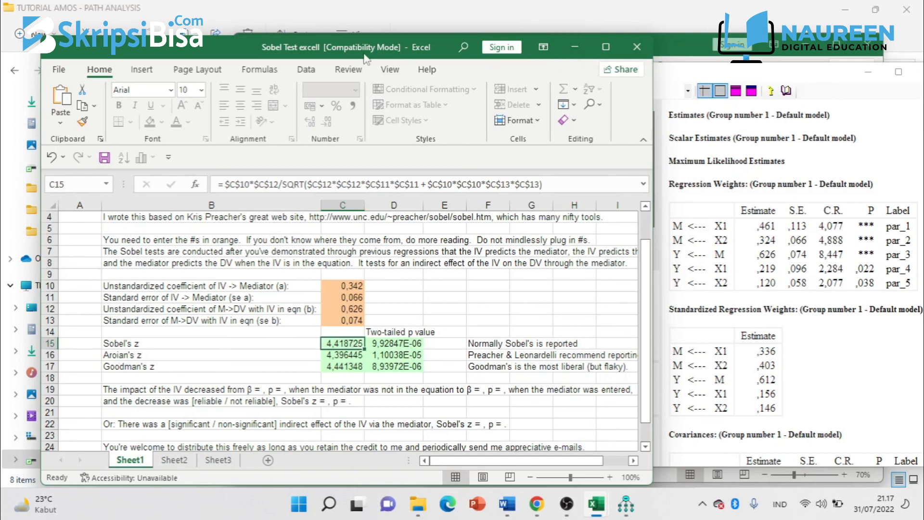
- Move the Sobel workbook aside and bring the Amos Output window to the front
{"action": "left_click_drag", "start_coordinate": [224, 45], "coordinate": [202, 38]}
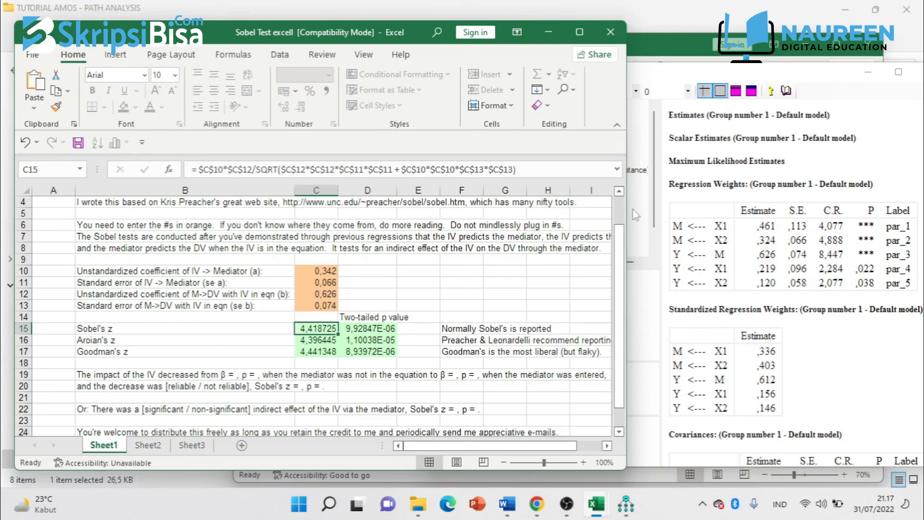
{"action": "left_click", "coordinate": [771, 77]}
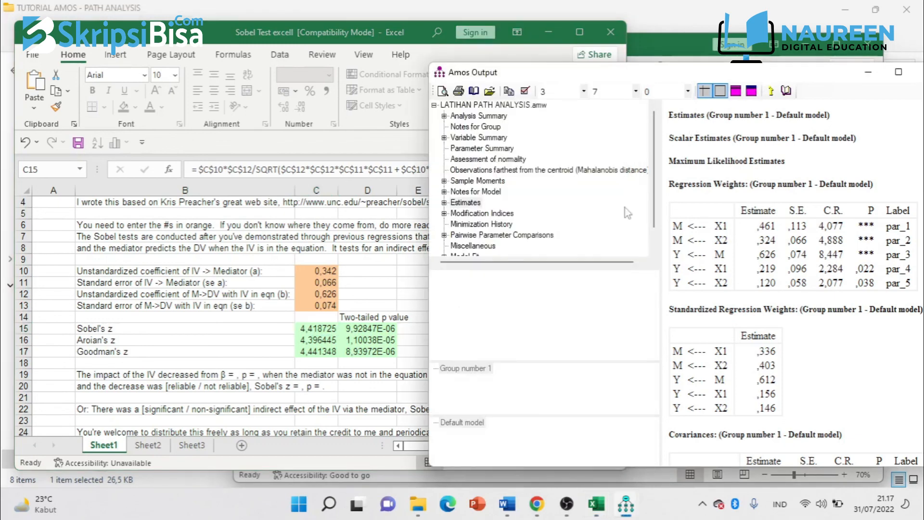